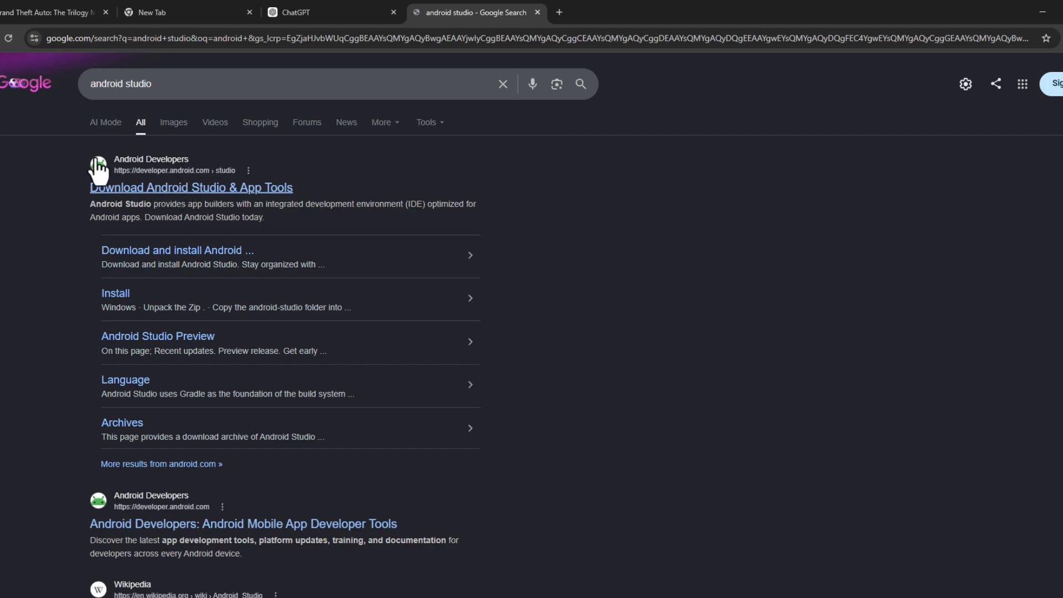
Step: Open the Android Studio download page and bring up the Quail 1 download terms
{"action": "left_click", "coordinate": [185, 189]}
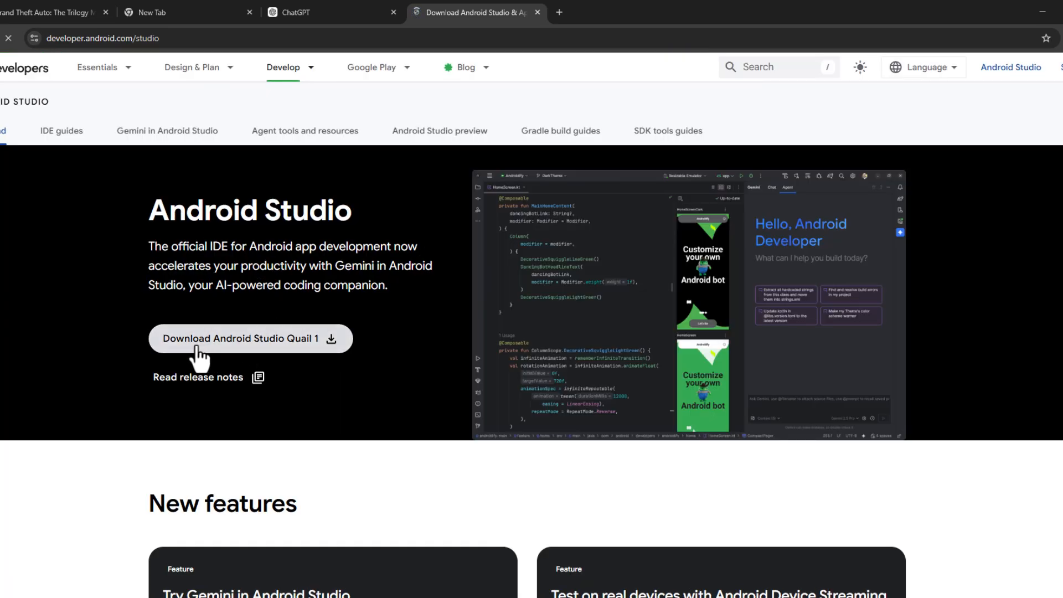
{"action": "left_click", "coordinate": [265, 342]}
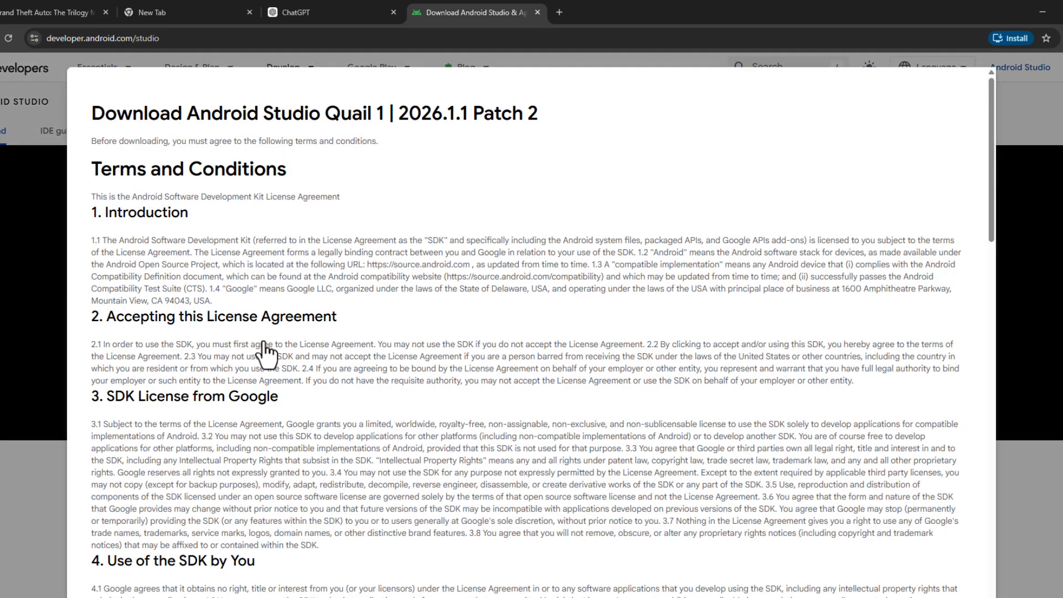
Step: Agree to the terms and download the Android Studio Quail 1 installer for Windows
{"action": "left_click_drag", "start_coordinate": [994, 224], "coordinate": [978, 579]}
{"action": "left_click", "coordinate": [101, 510]}
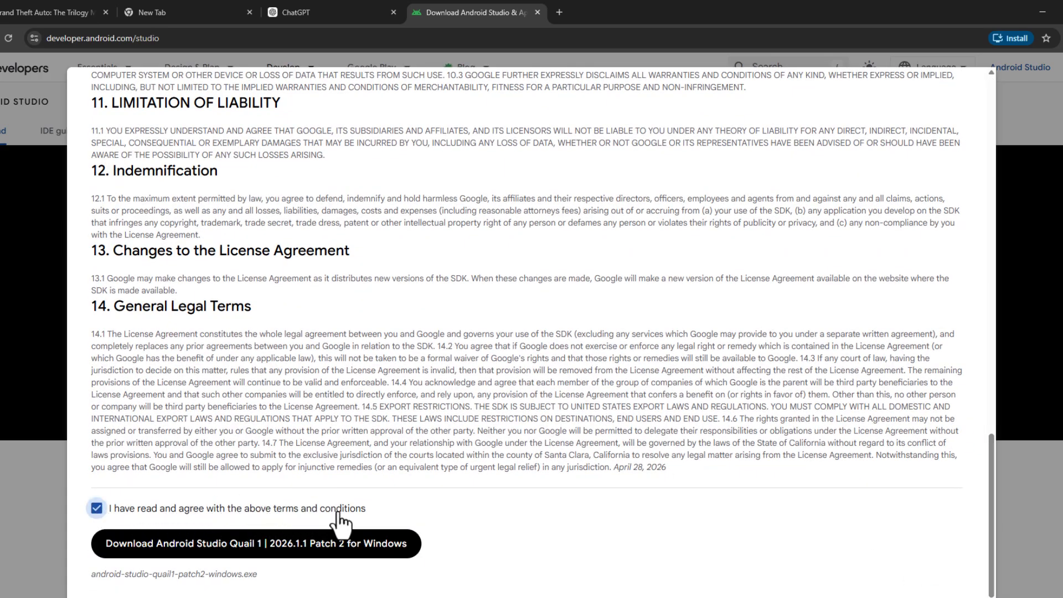
{"action": "left_click", "coordinate": [175, 559]}
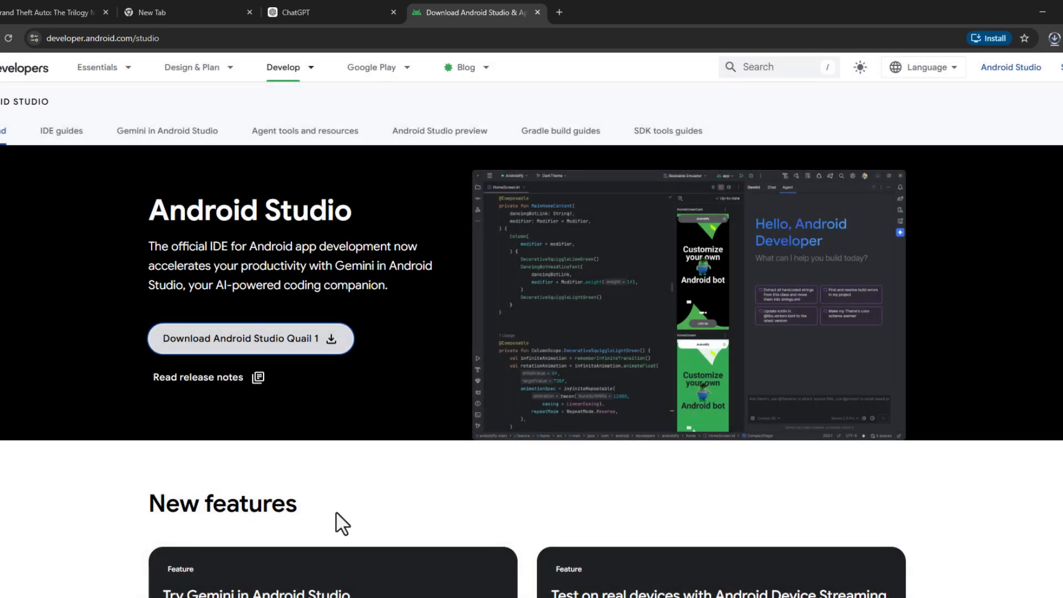
{"action": "left_click", "coordinate": [1054, 37]}
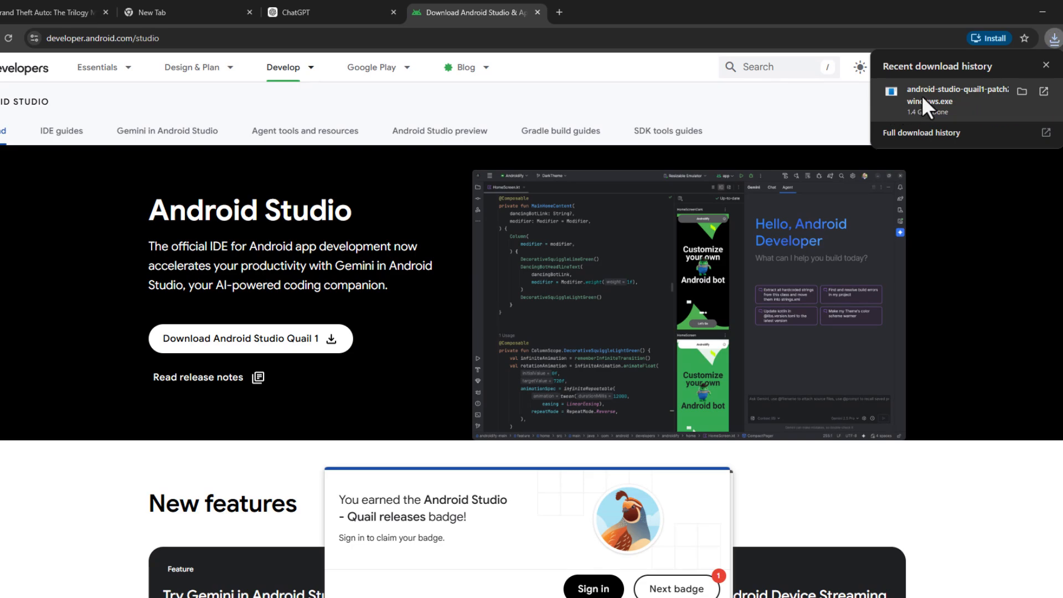
{"action": "left_click", "coordinate": [1041, 11]}
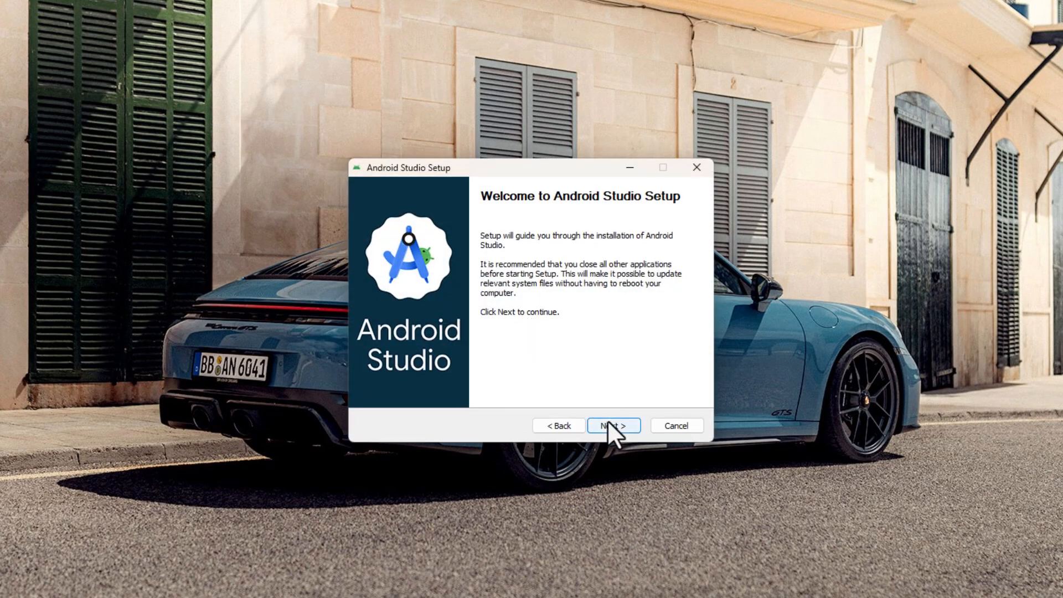
Step: Install Android Studio with default components, location and Start Menu folder, then launch it
{"action": "left_click", "coordinate": [608, 422]}
{"action": "left_click", "coordinate": [611, 422]}
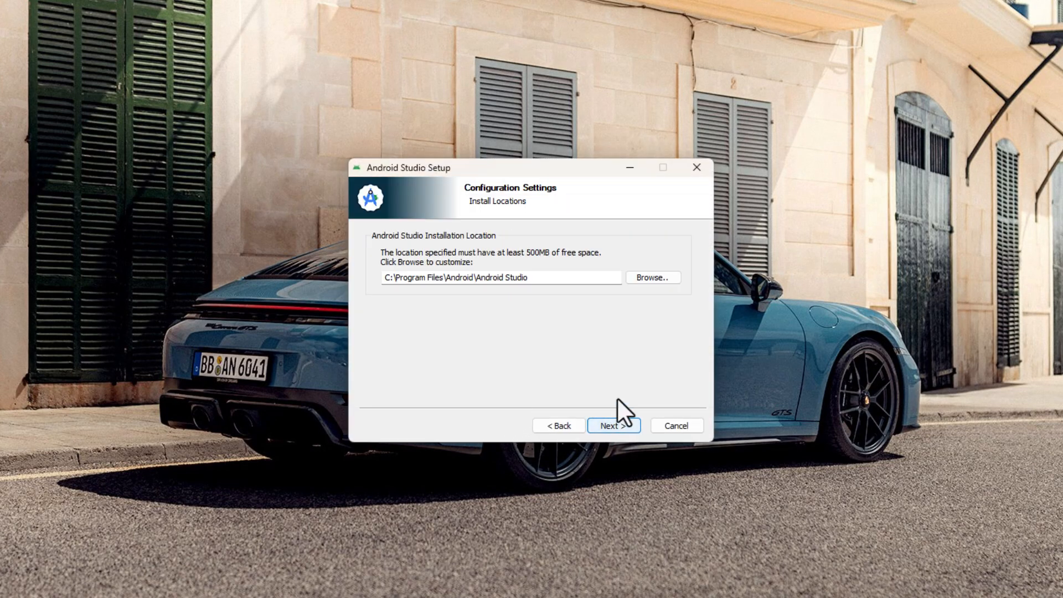
{"action": "left_click", "coordinate": [624, 424]}
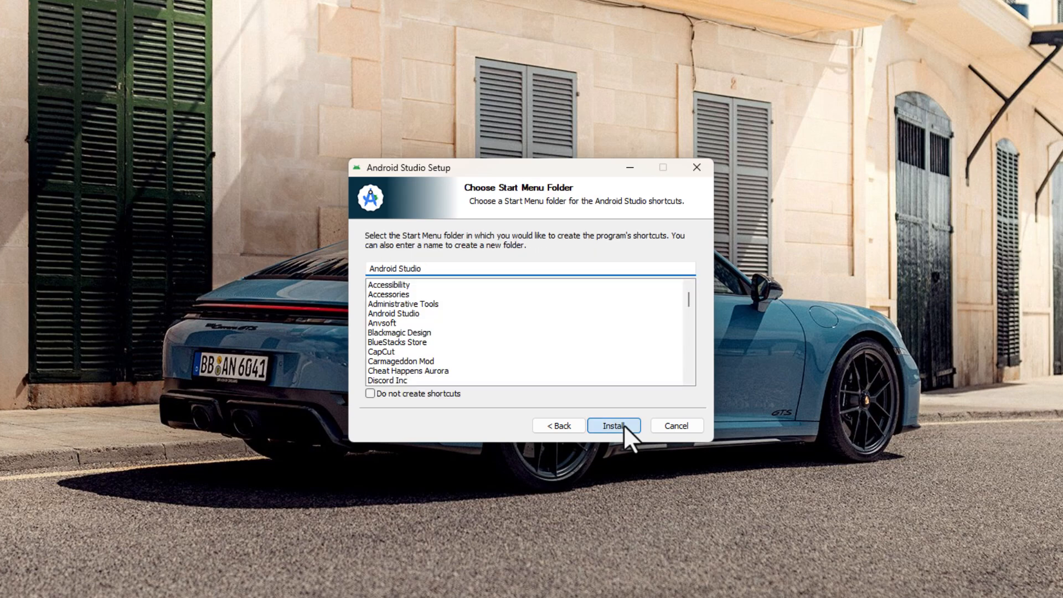
{"action": "left_click", "coordinate": [623, 424]}
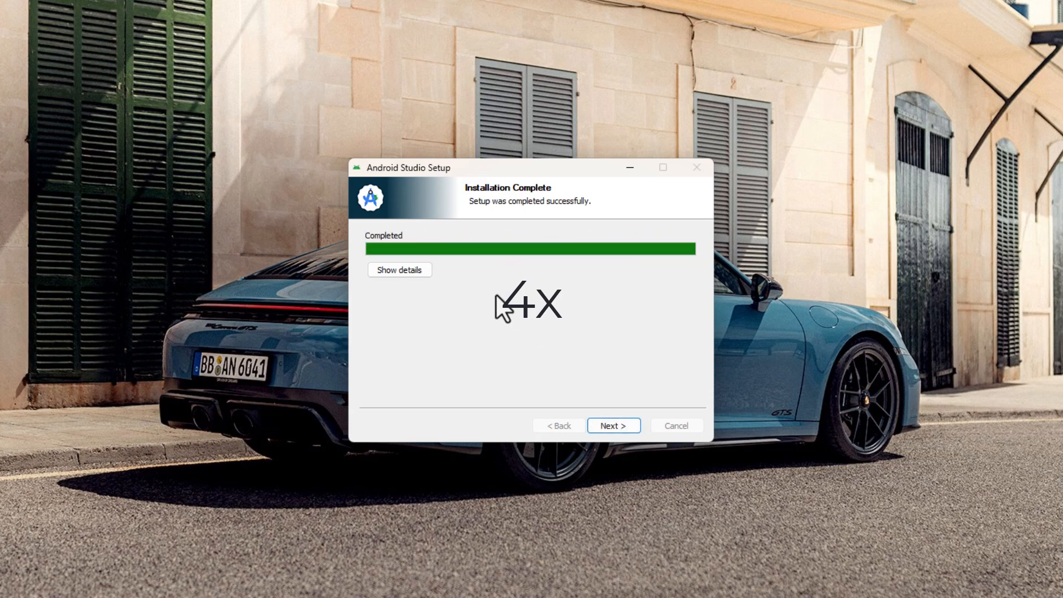
{"action": "left_click", "coordinate": [598, 425]}
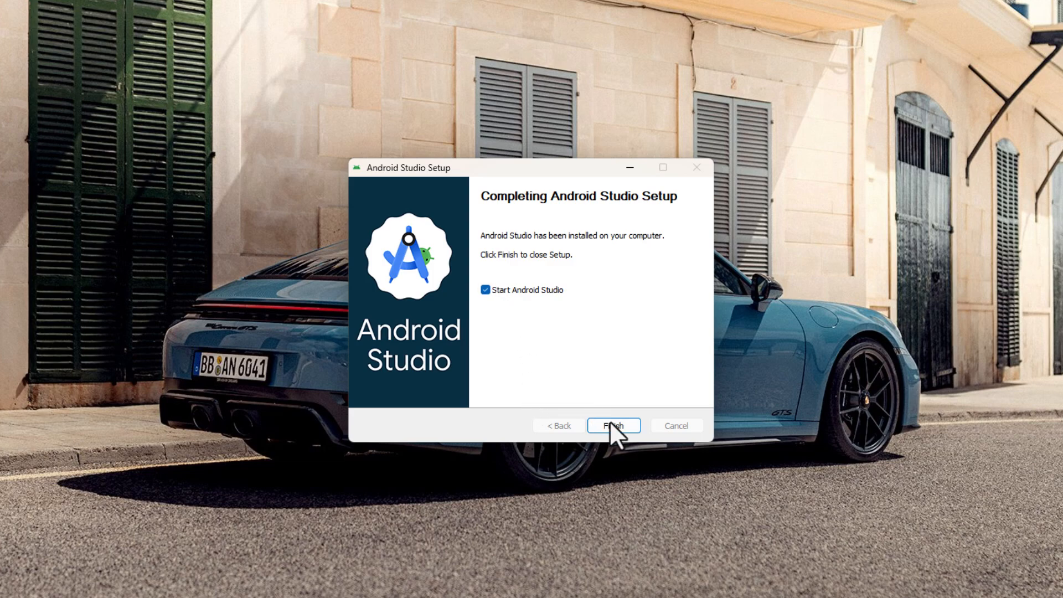
{"action": "left_click", "coordinate": [606, 425]}
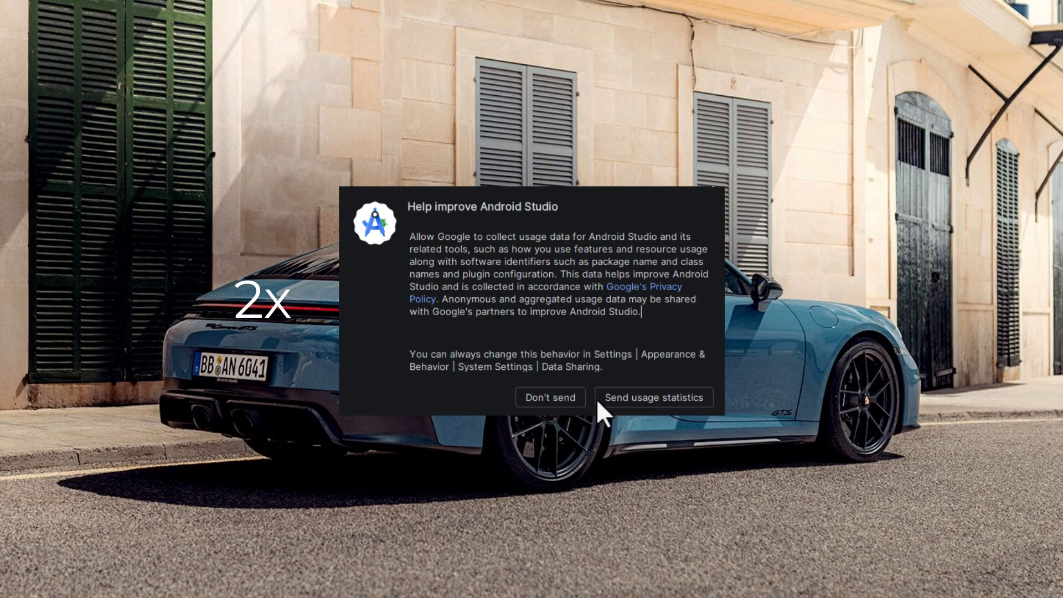
Step: Decline usage statistics, choose Standard setup, accept the SDK licence and download all components
{"action": "left_click", "coordinate": [553, 398]}
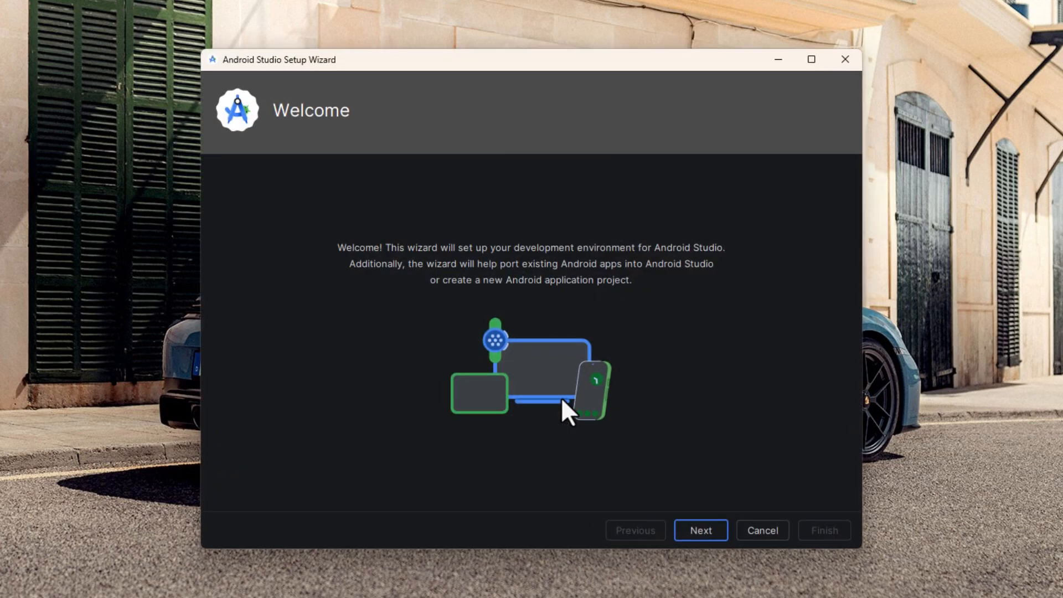
{"action": "left_click", "coordinate": [686, 530]}
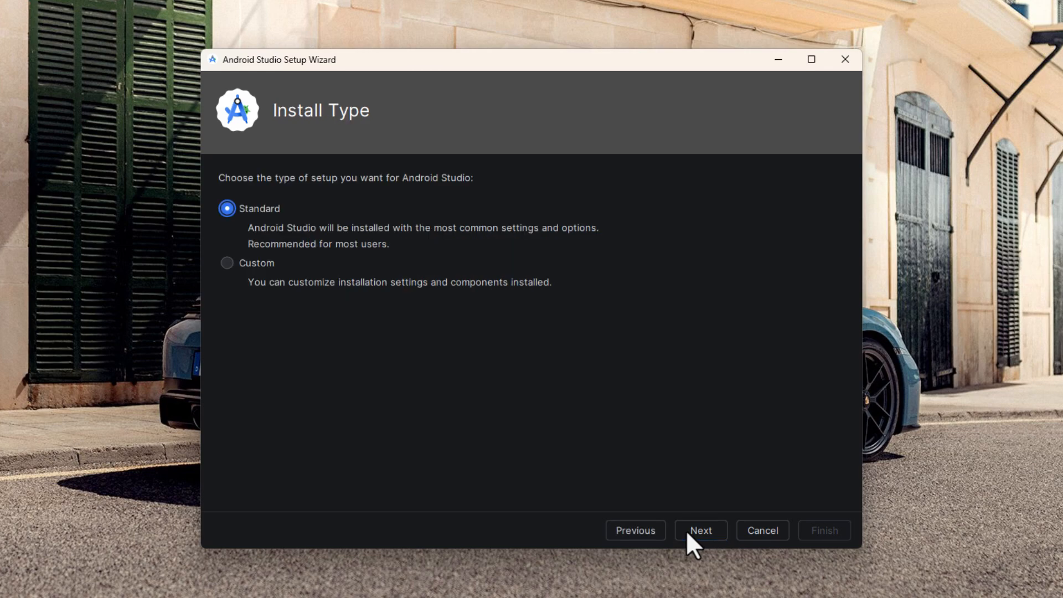
{"action": "left_click", "coordinate": [689, 530]}
{"action": "left_click", "coordinate": [689, 530]}
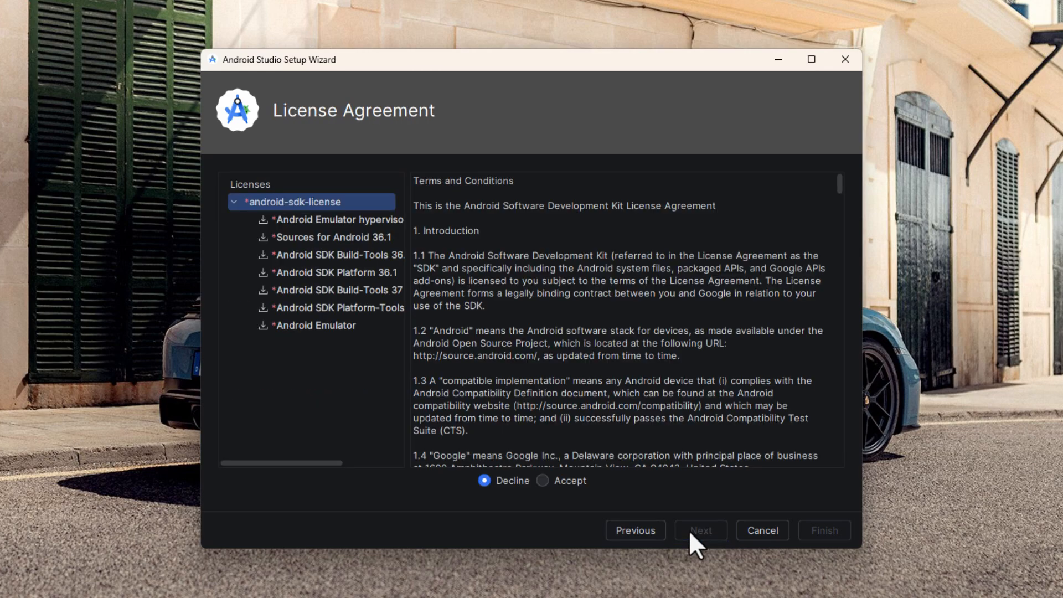
{"action": "left_click", "coordinate": [543, 481]}
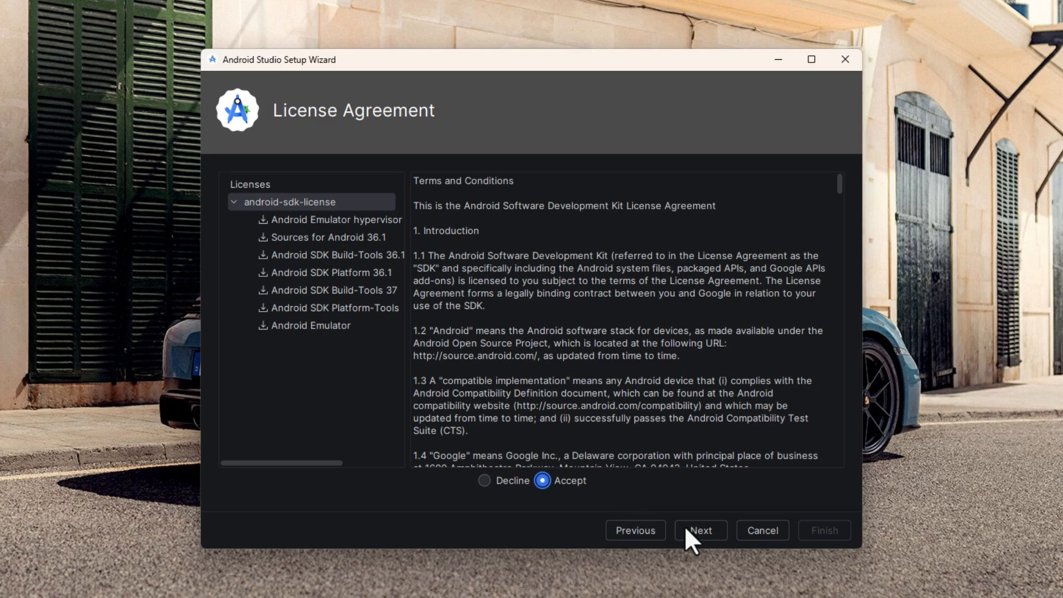
{"action": "left_click", "coordinate": [698, 530]}
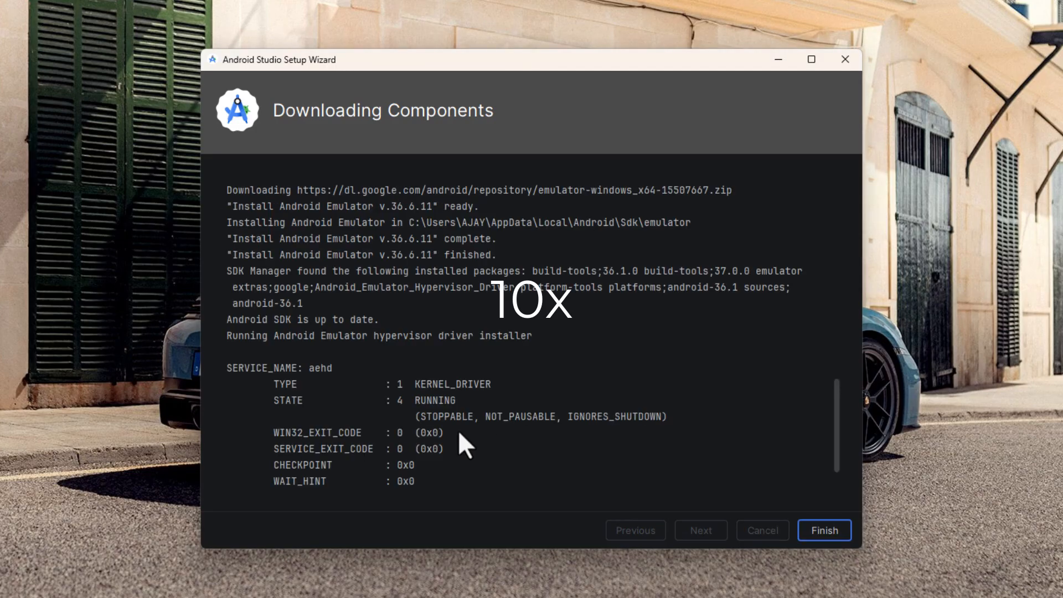
{"action": "left_click", "coordinate": [808, 537]}
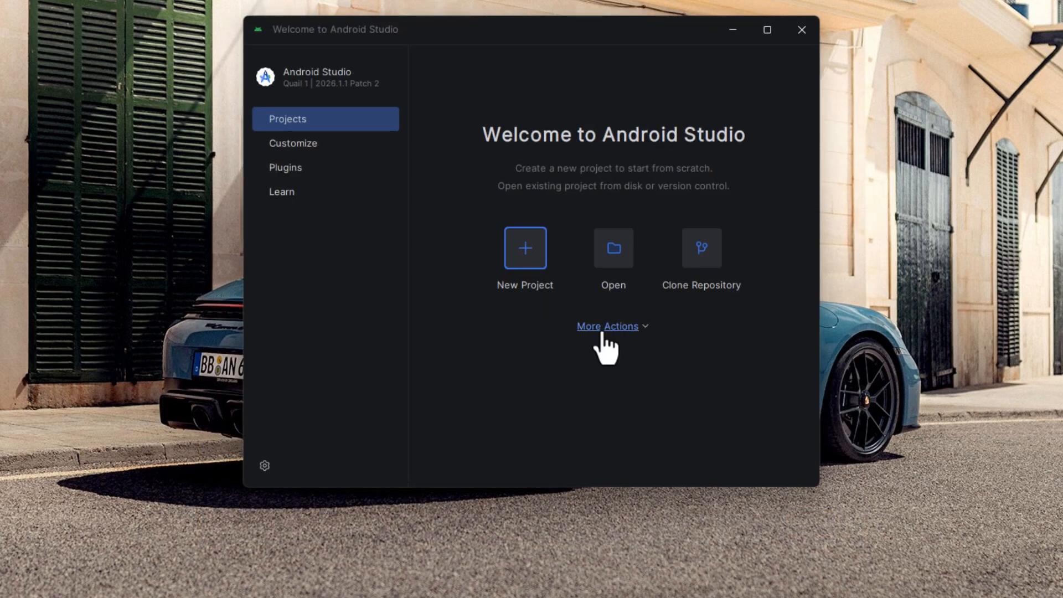
Step: Open the Virtual Device Manager from More Actions and allow adb through the firewall
{"action": "left_click", "coordinate": [623, 328]}
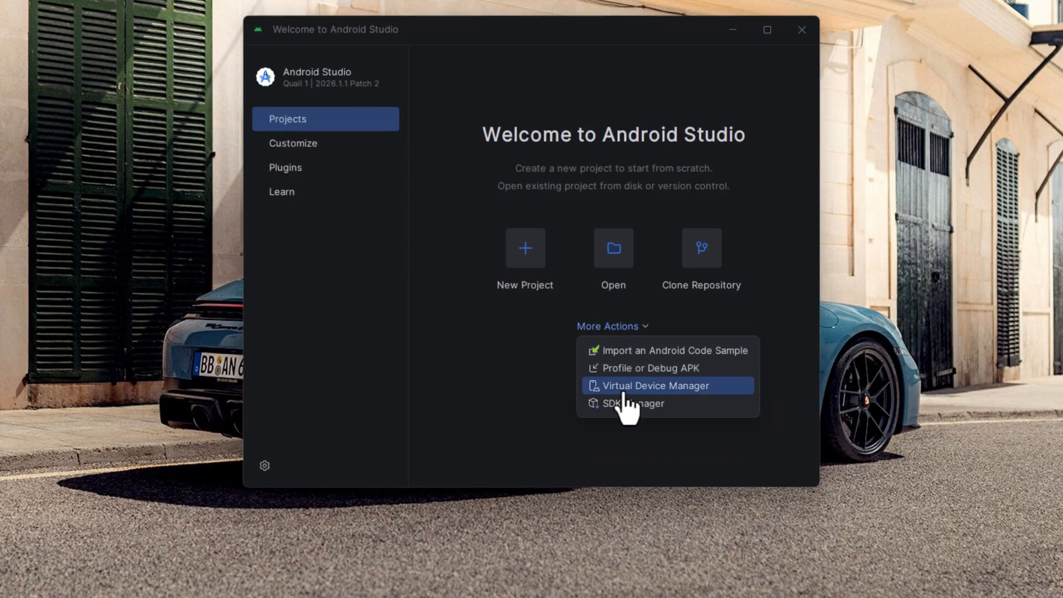
{"action": "left_click", "coordinate": [684, 387]}
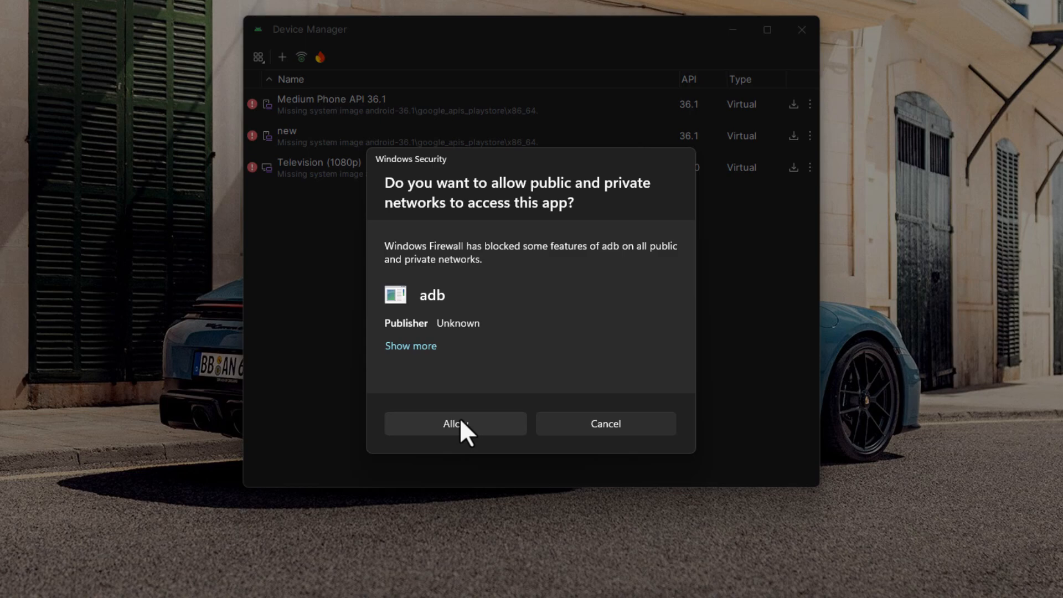
{"action": "left_click", "coordinate": [461, 423]}
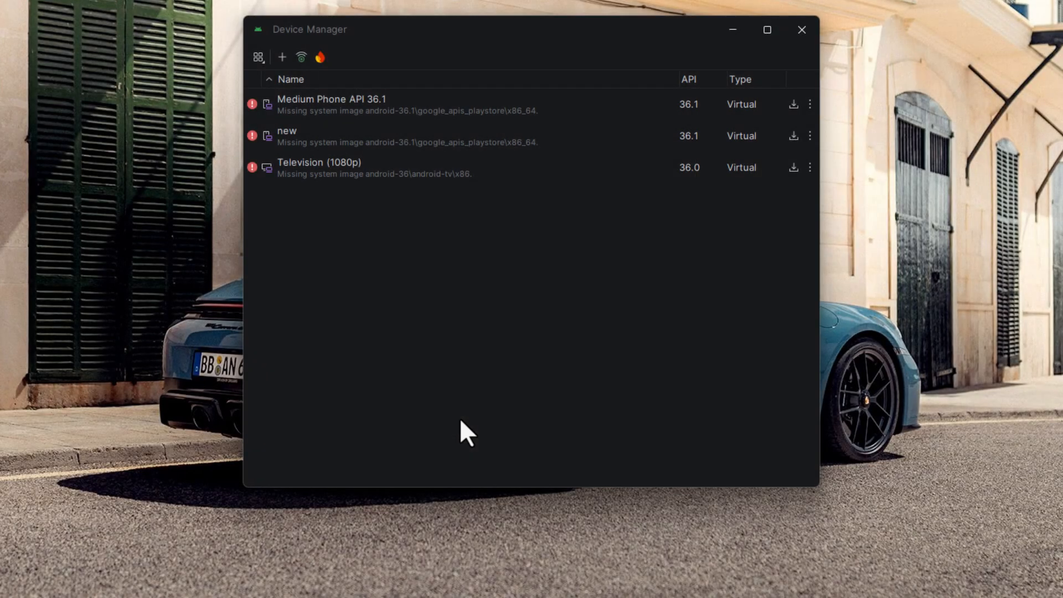
Step: Create a custom-named Television (1080p) virtual device and download its Android TV API 36.0 system image
{"action": "left_click", "coordinate": [283, 59]}
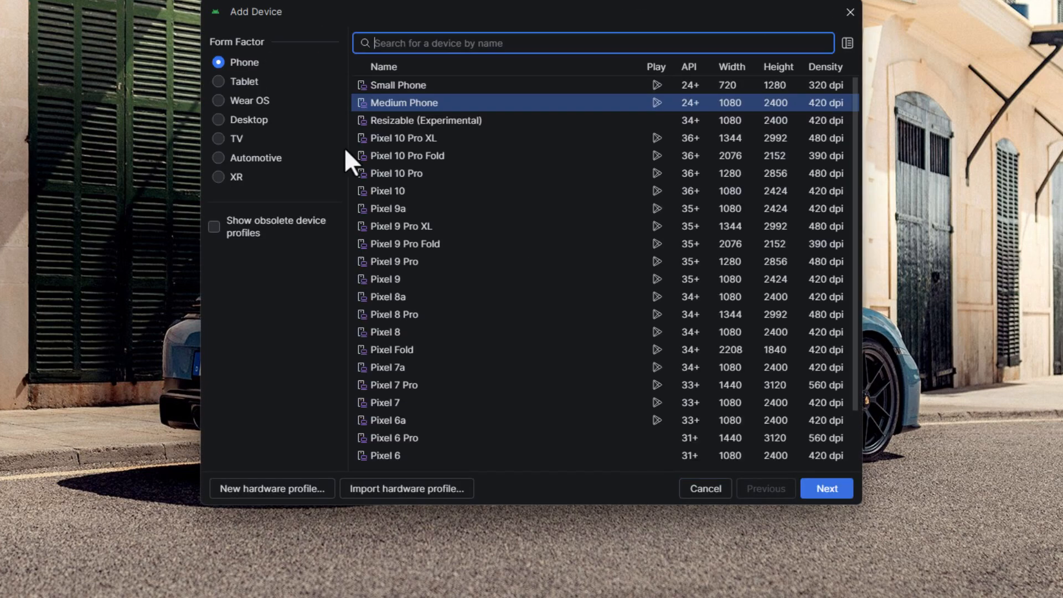
{"action": "left_click", "coordinate": [220, 141]}
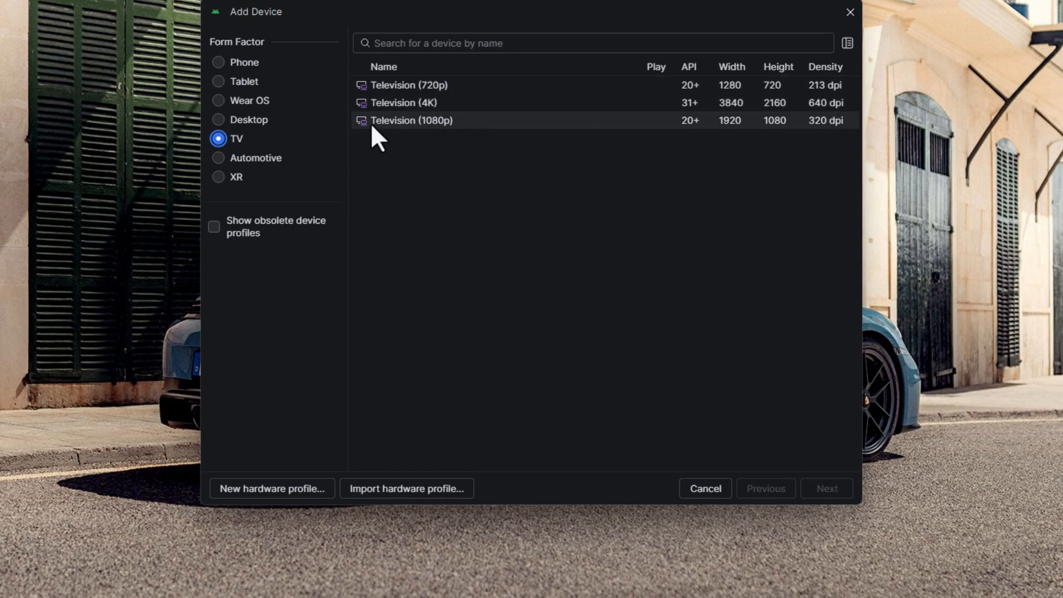
{"action": "left_click", "coordinate": [421, 121]}
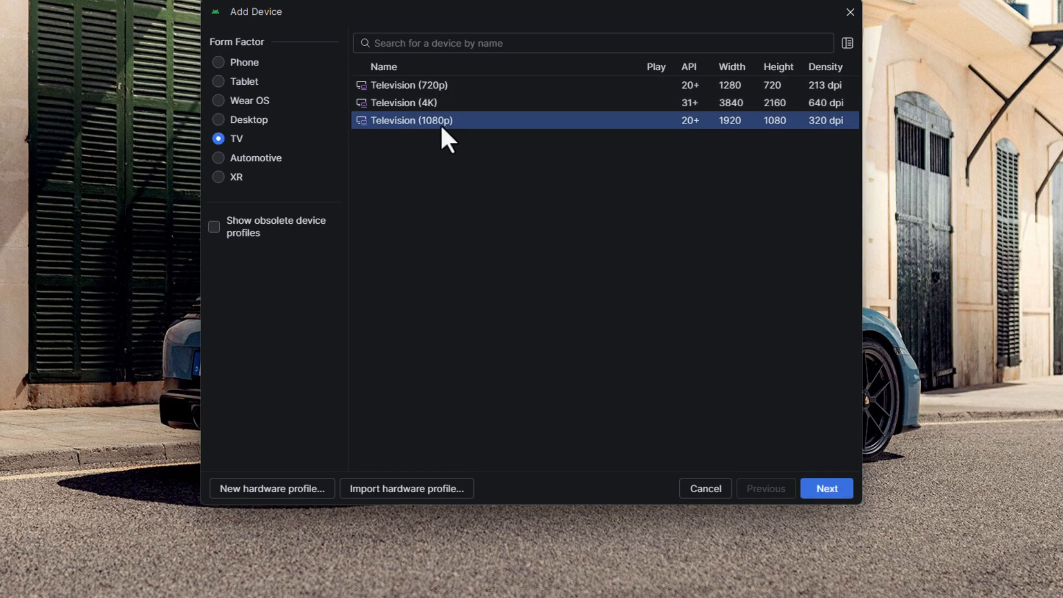
{"action": "left_click", "coordinate": [808, 489]}
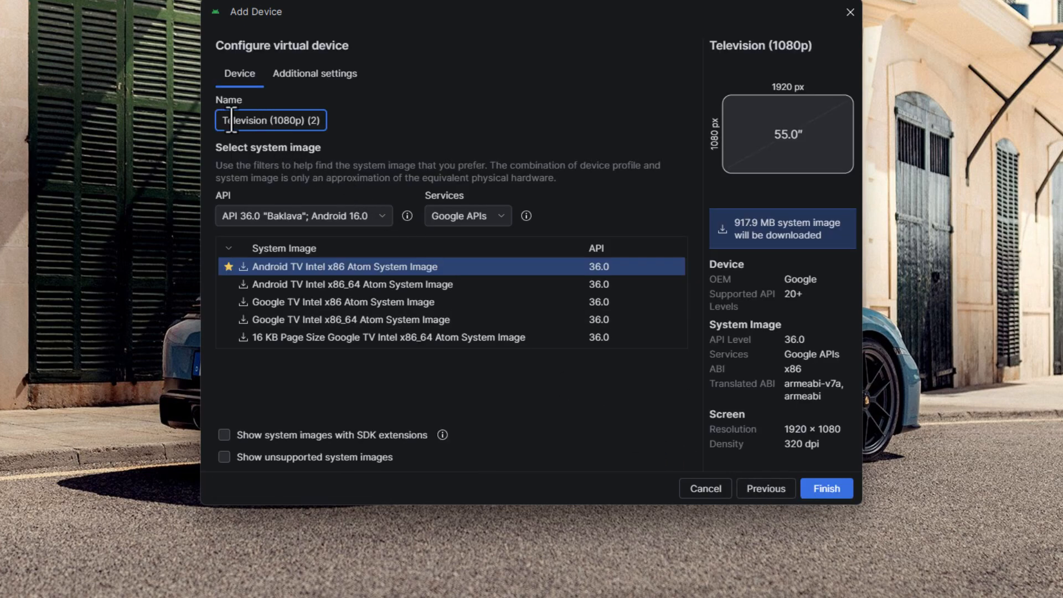
{"action": "left_click_drag", "start_coordinate": [227, 120], "coordinate": [361, 130]}
{"action": "key", "text": "BackSpace"}
{"action": "type", "text": "ajay"}
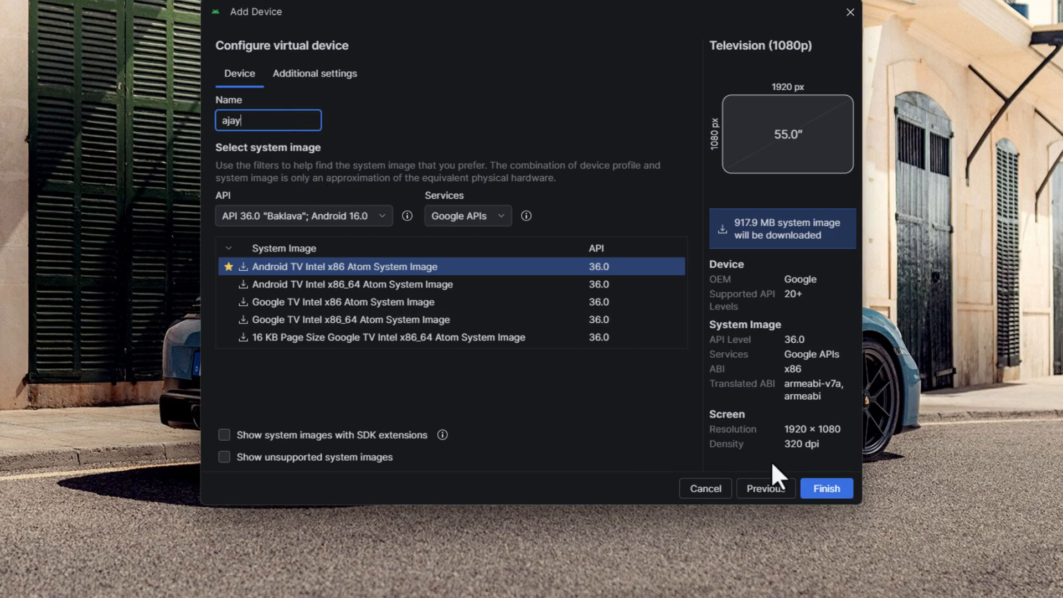
{"action": "left_click", "coordinate": [835, 490]}
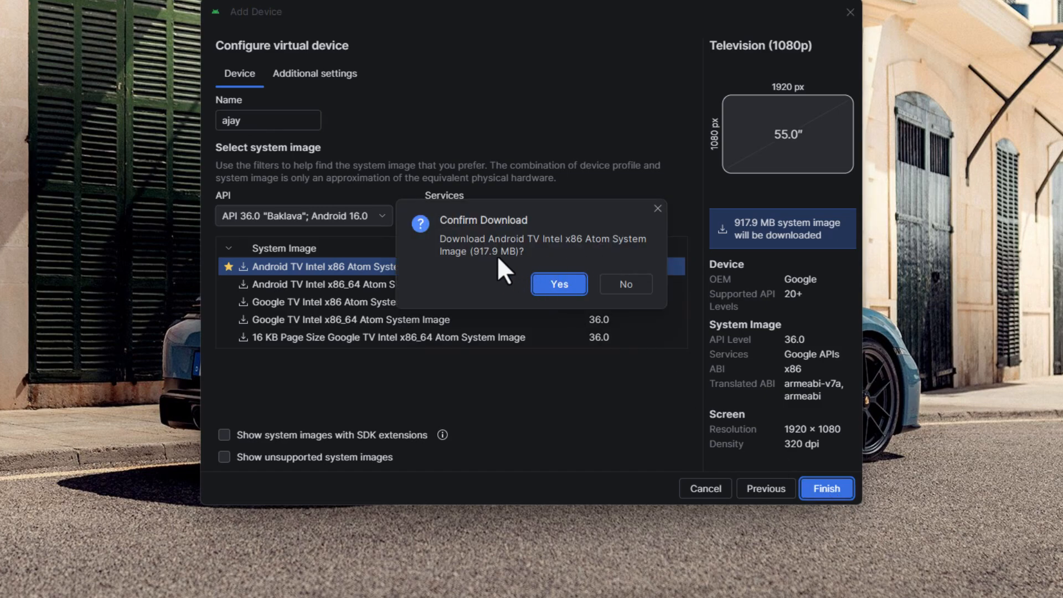
{"action": "left_click", "coordinate": [554, 285]}
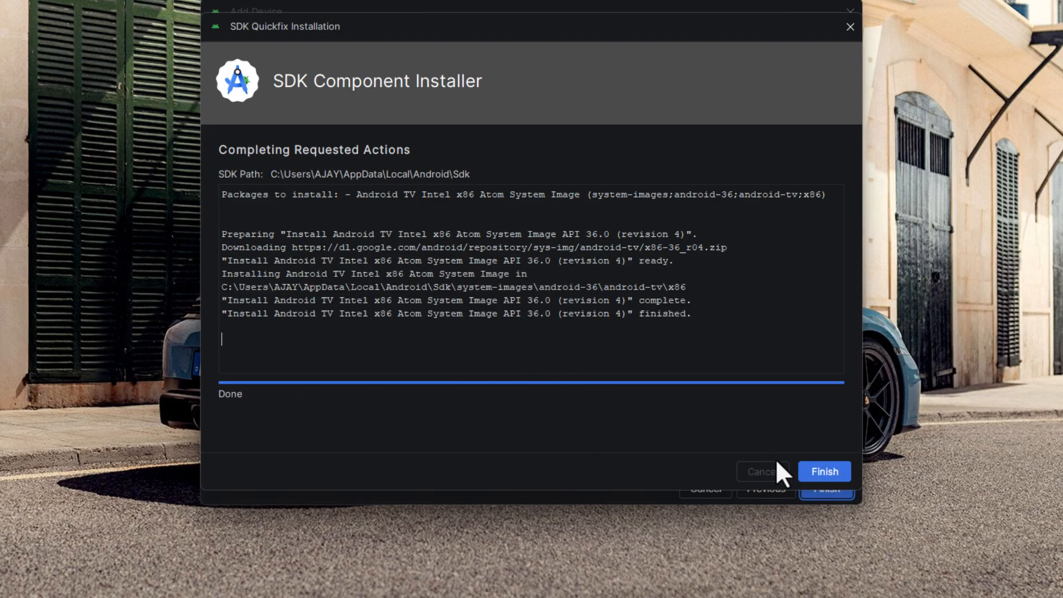
{"action": "left_click", "coordinate": [819, 470]}
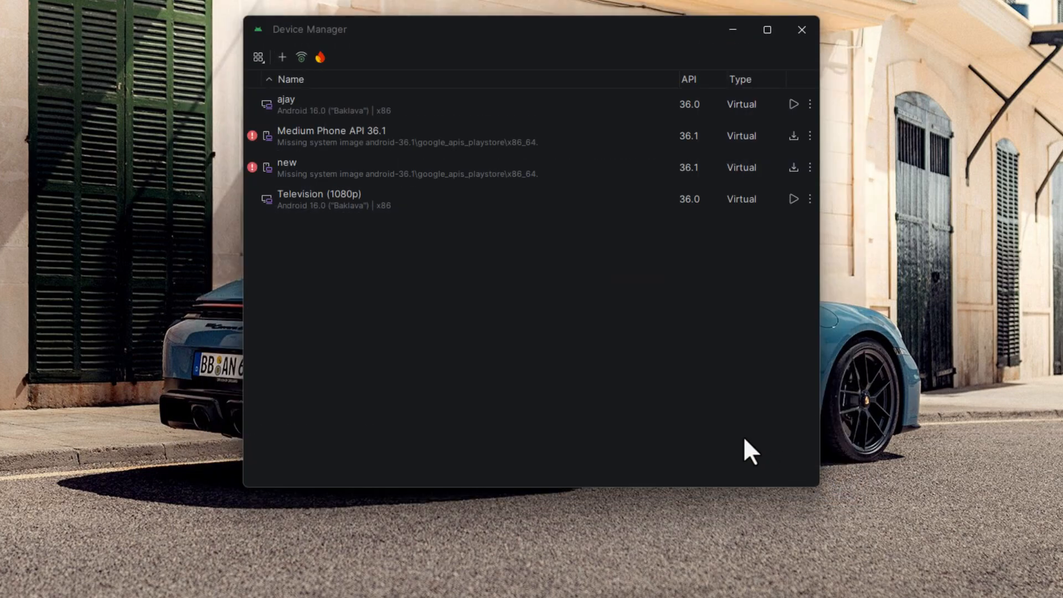
Step: Run the top Android 16 TV virtual device so the emulator boots to the home screen
{"action": "left_click", "coordinate": [304, 106]}
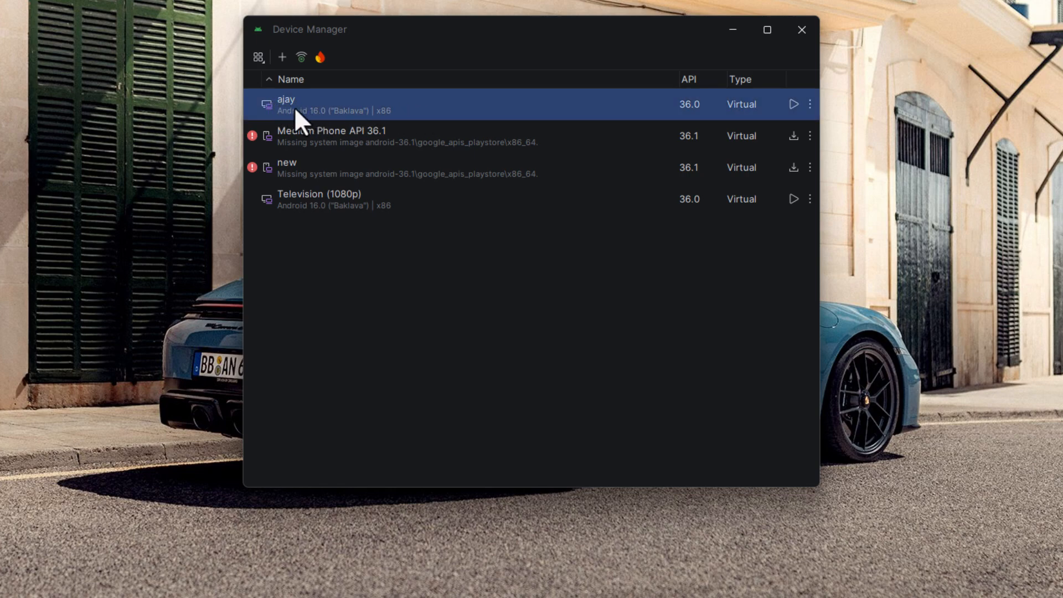
{"action": "left_click", "coordinate": [793, 104]}
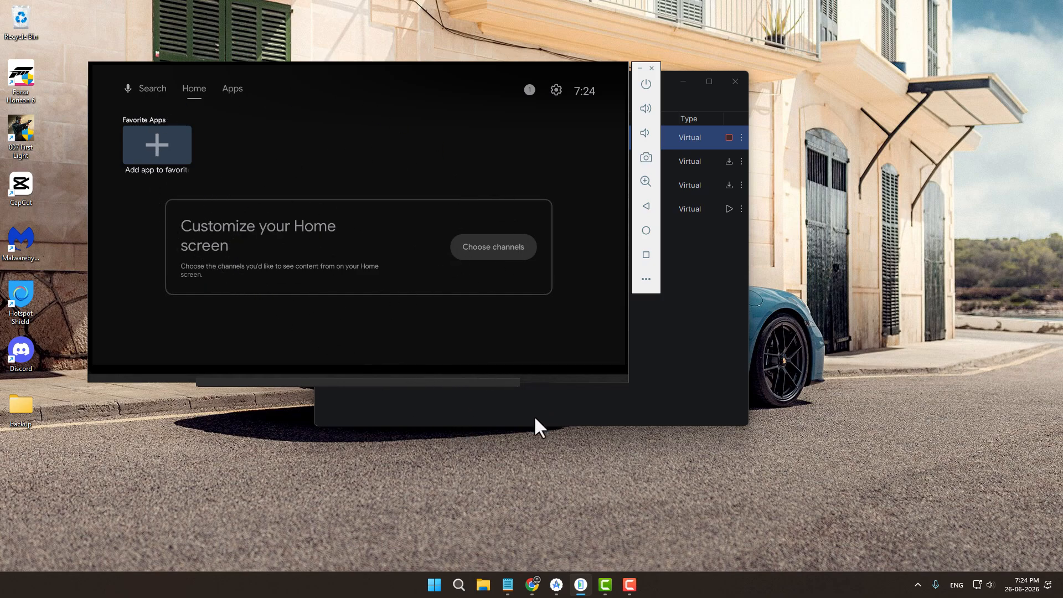
{"action": "left_click", "coordinate": [532, 582]}
Step: Search Google for 'autohotkey' and open the official AutoHotkey site's download choices
{"action": "left_click", "coordinate": [498, 42]}
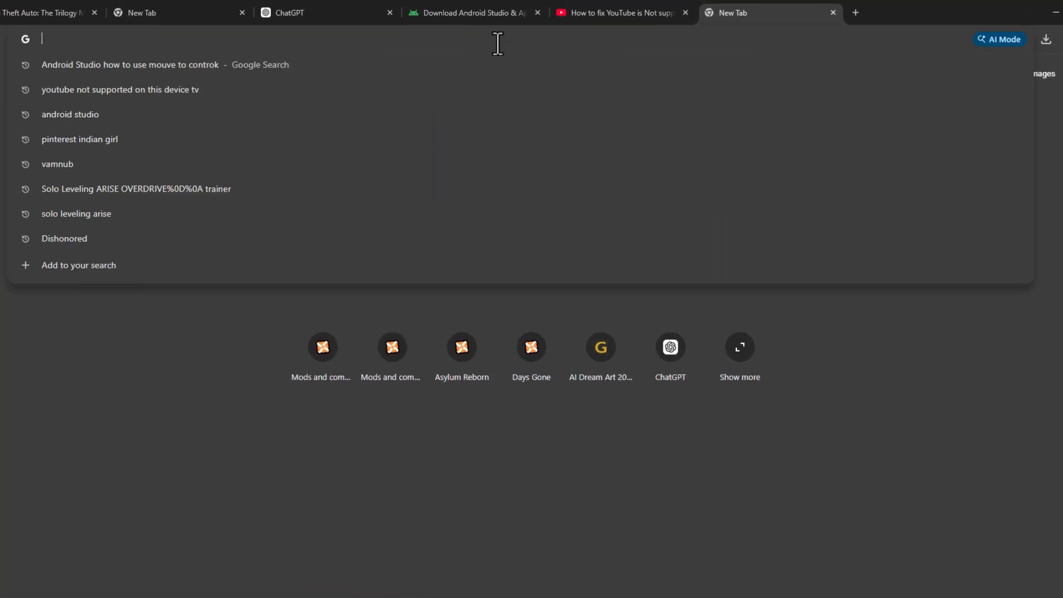
{"action": "type", "text": "autoho"}
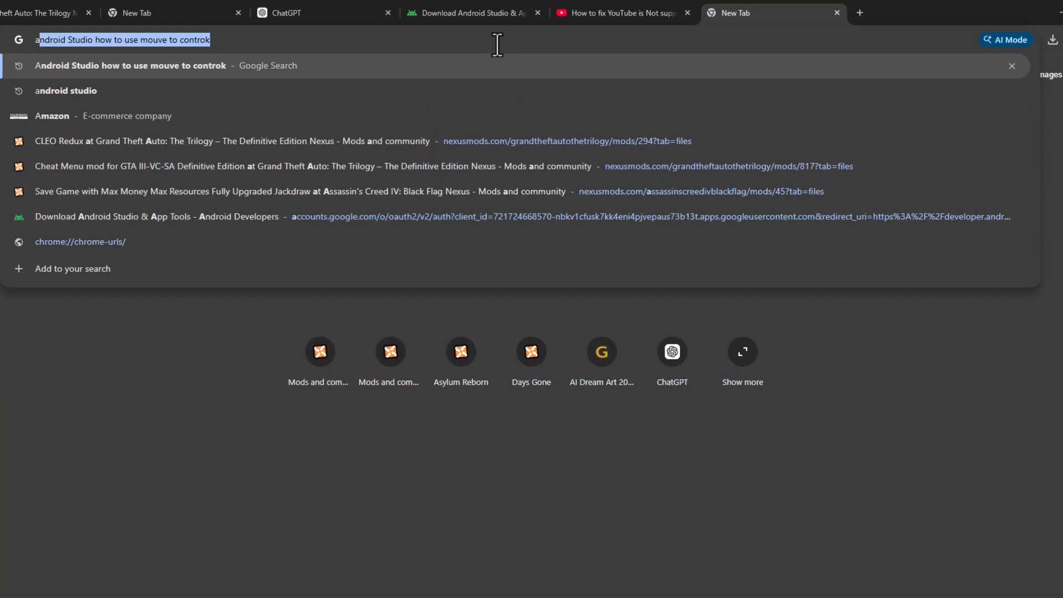
{"action": "type", "text": "d"}
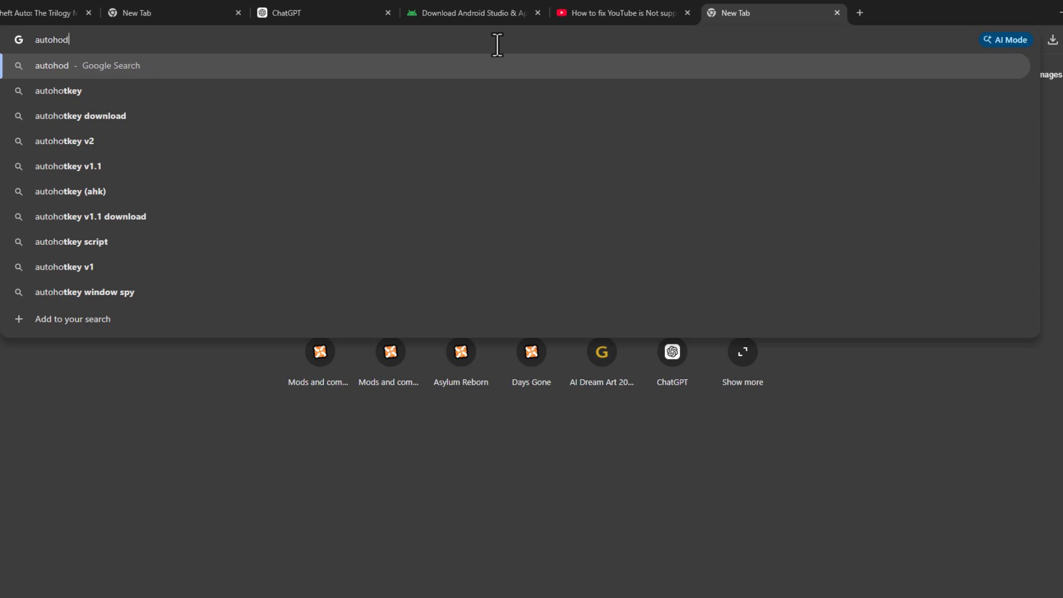
{"action": "key", "text": "BackSpace"}
{"action": "type", "text": "tkey"}
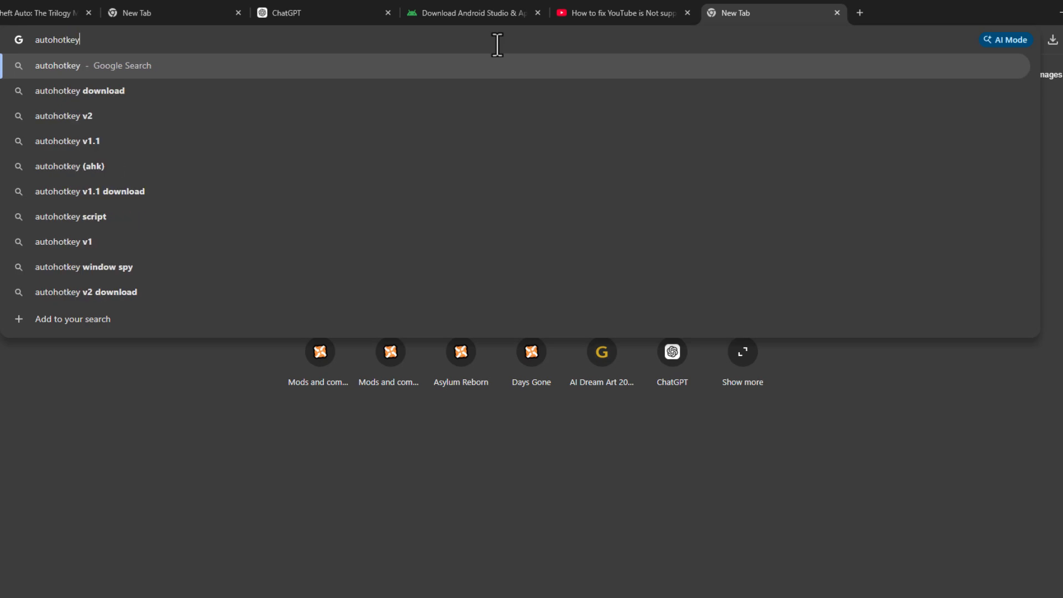
{"action": "key", "text": "Return"}
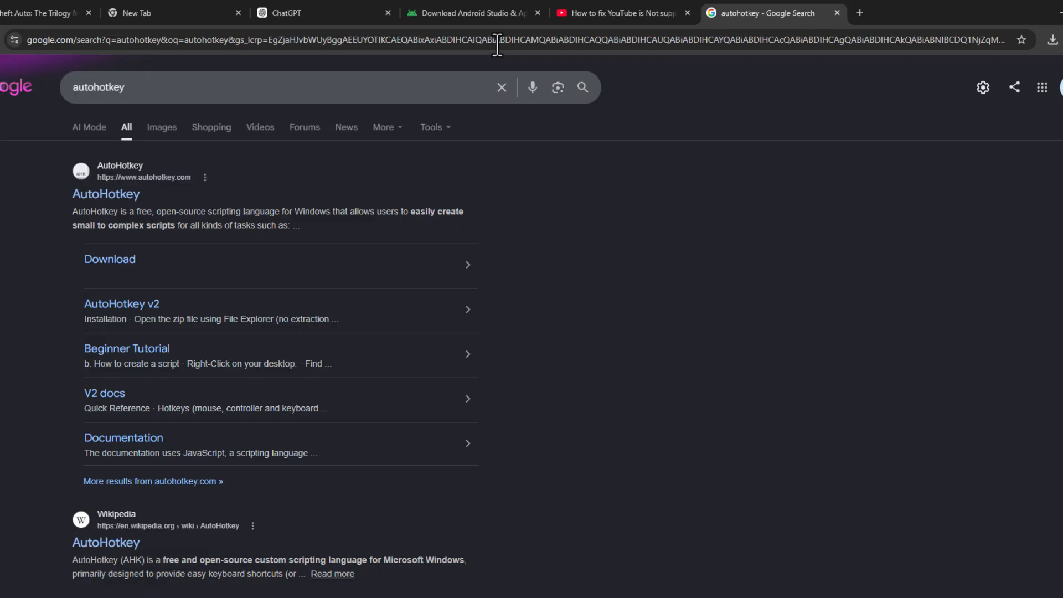
{"action": "left_click", "coordinate": [127, 195]}
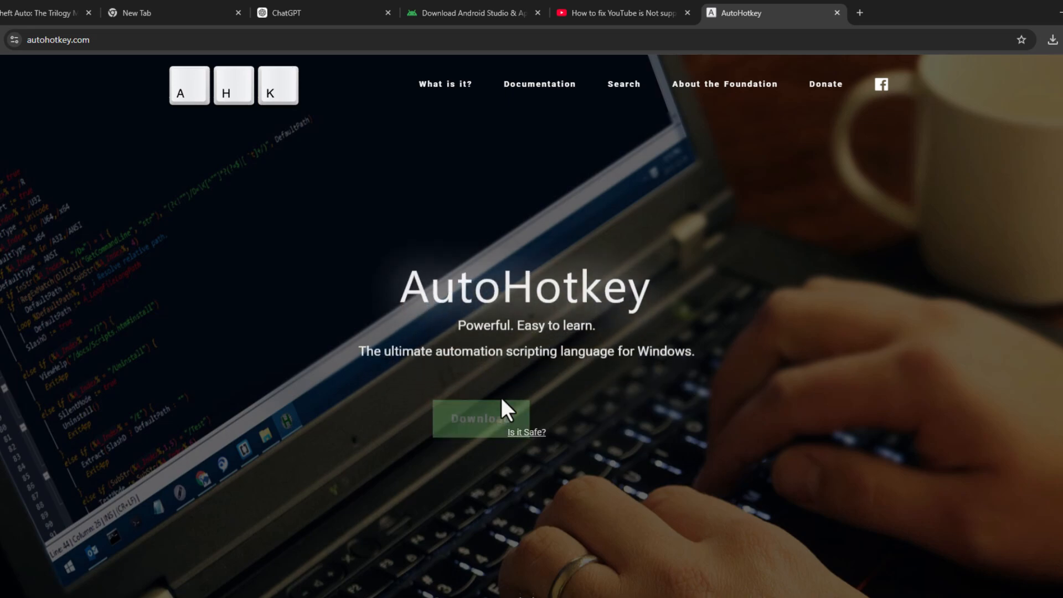
{"action": "left_click", "coordinate": [466, 401]}
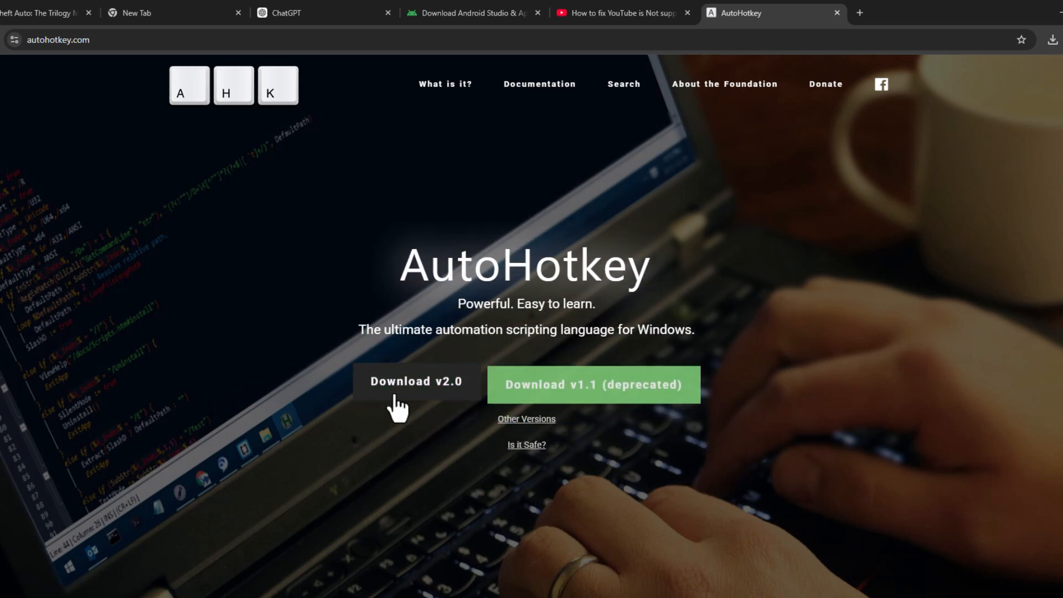
Step: Download the AutoHotkey v2.0 installer and run it to install for all users
{"action": "left_click", "coordinate": [447, 390]}
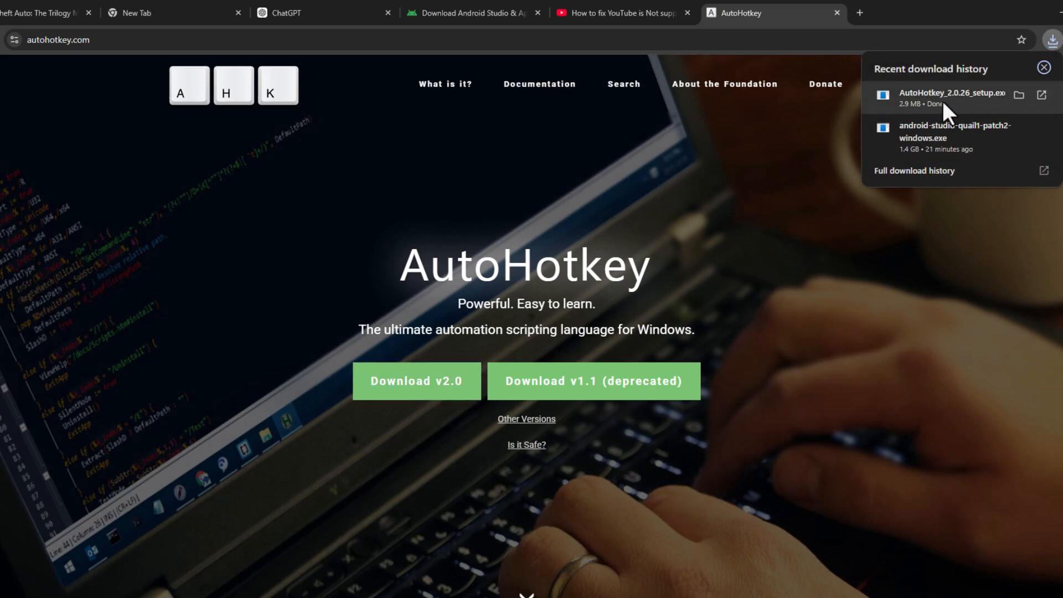
{"action": "left_click", "coordinate": [978, 105]}
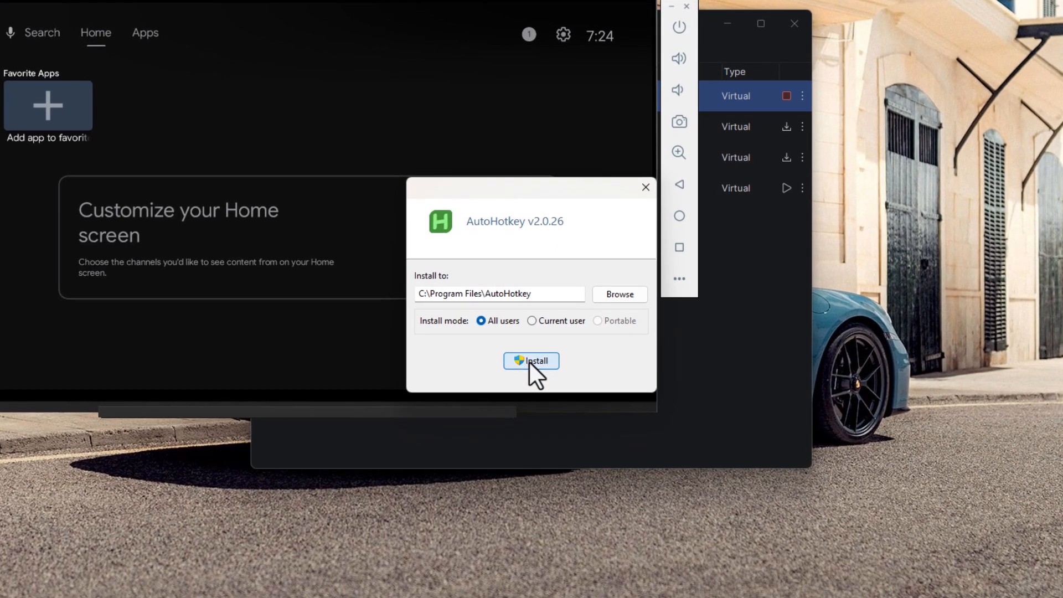
{"action": "left_click", "coordinate": [530, 361]}
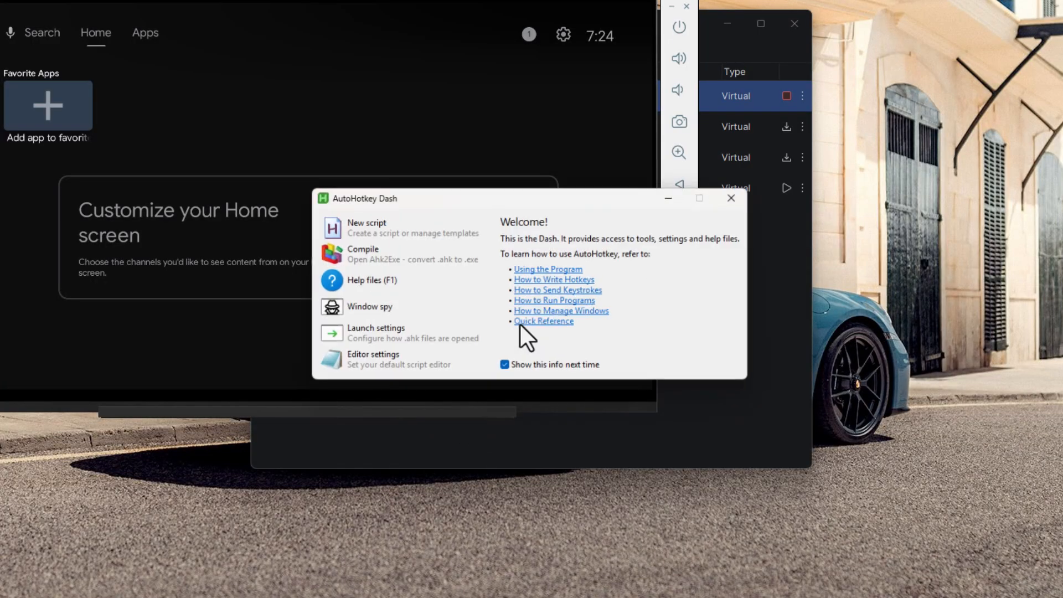
Step: Create a new AutoHotkey script named 'full screen fix' saved on the Desktop
{"action": "left_click", "coordinate": [355, 236]}
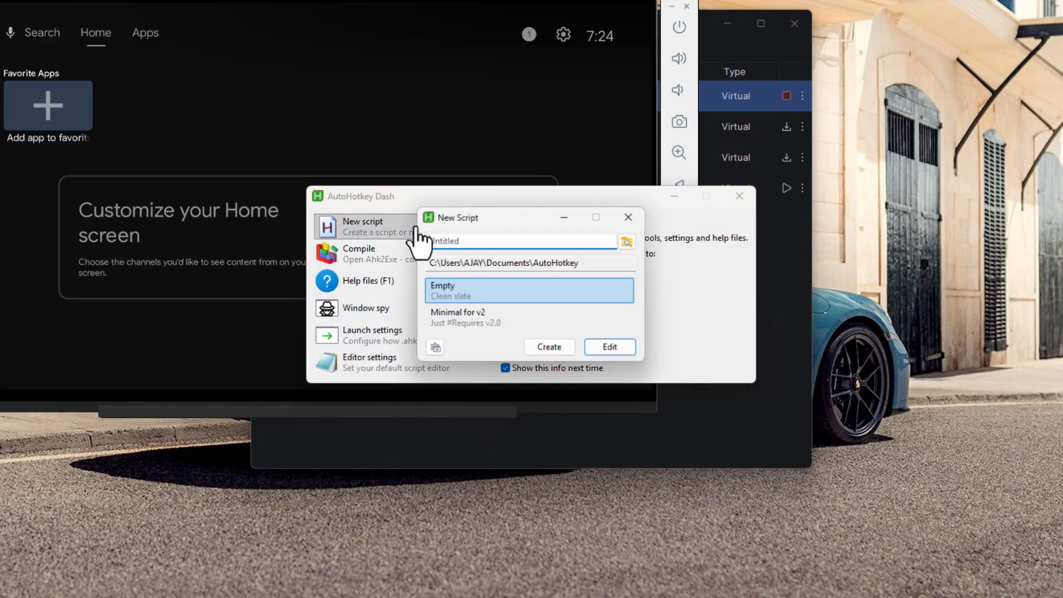
{"action": "key", "text": "ctrl+a"}
{"action": "key", "text": "BackSpace"}
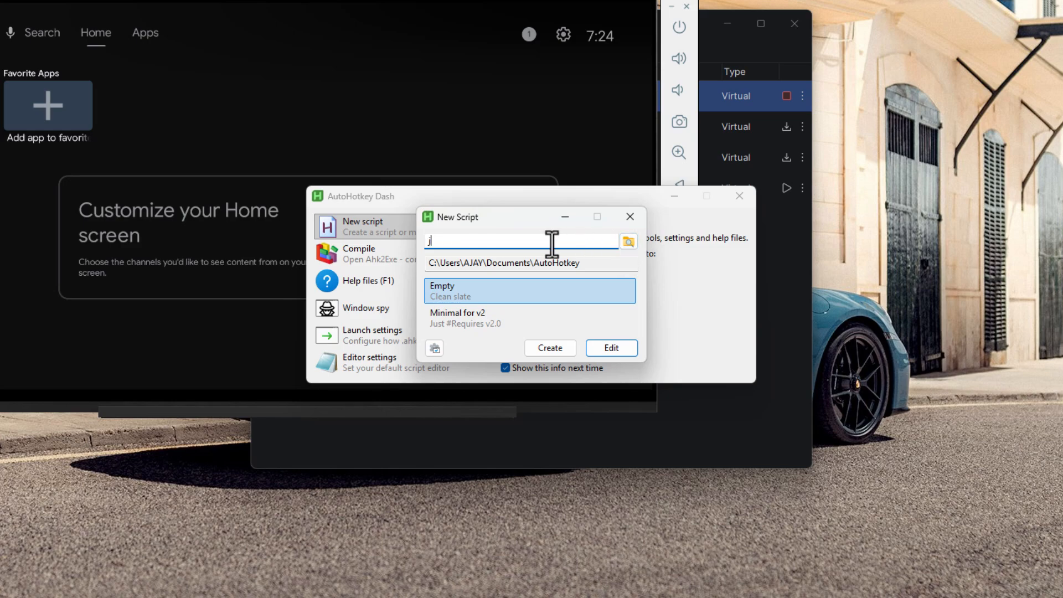
{"action": "key", "text": "BackSpace"}
{"action": "key", "text": "BackSpace"}
{"action": "type", "text": "fu"}
{"action": "left_click", "coordinate": [628, 243]}
{"action": "left_click", "coordinate": [476, 397]}
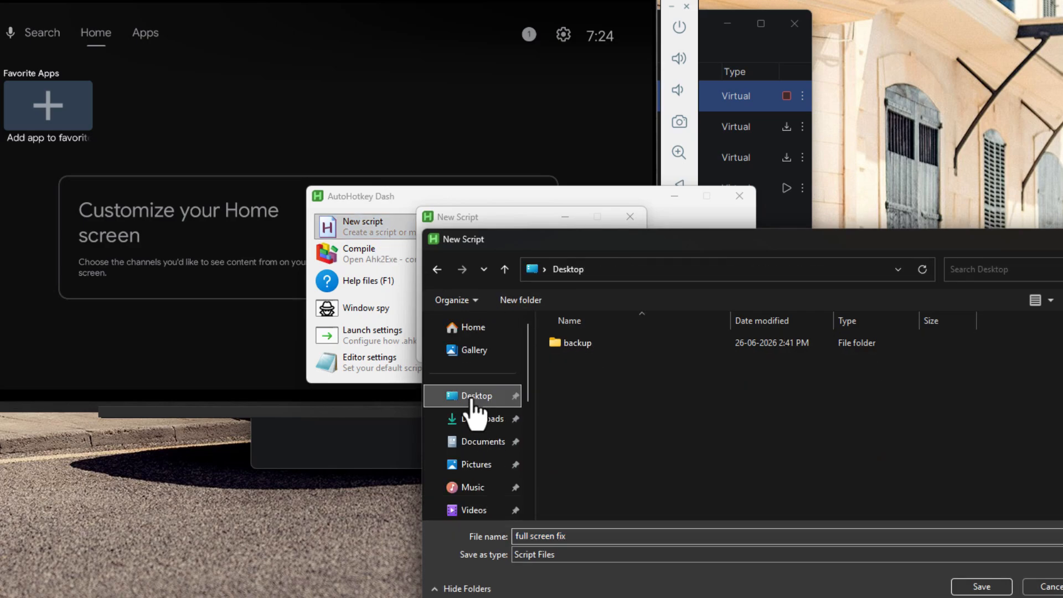
{"action": "left_click", "coordinate": [980, 586]}
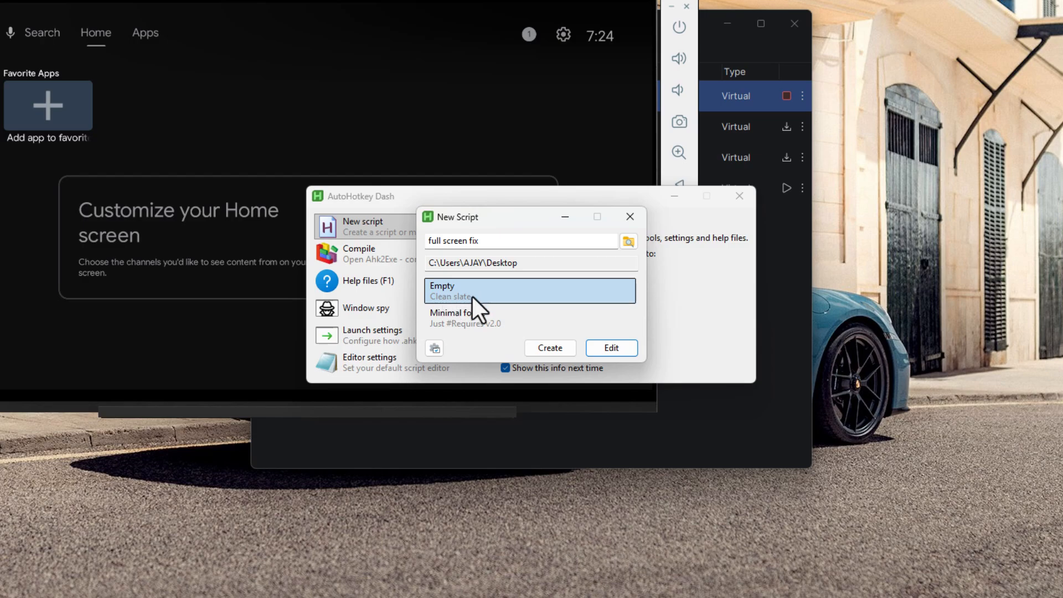
{"action": "left_click", "coordinate": [550, 348]}
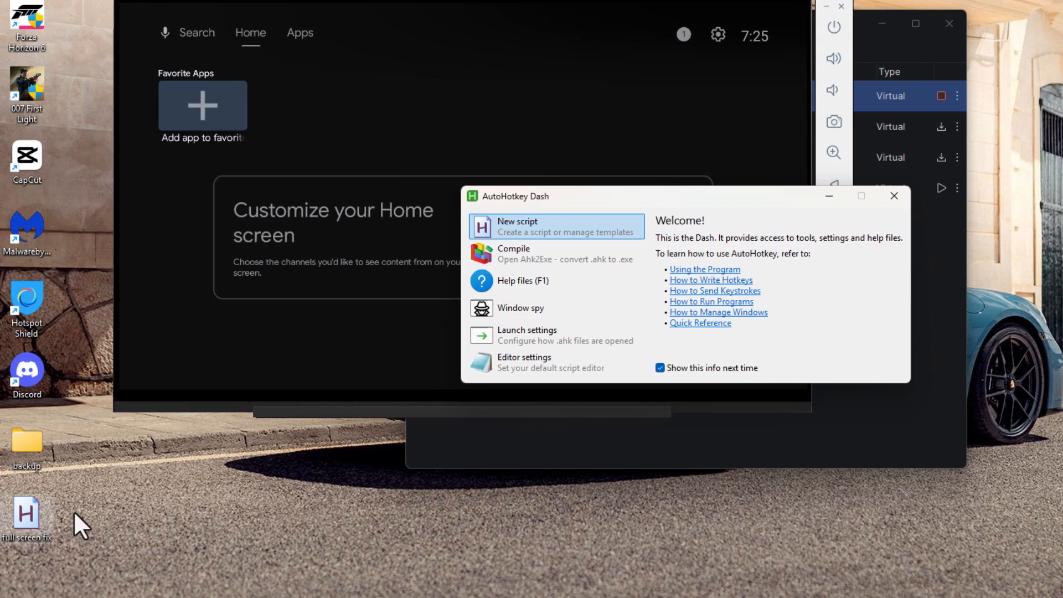
Step: Open the Desktop 'full screen fix' script in Notepad for editing
{"action": "left_click", "coordinate": [894, 196]}
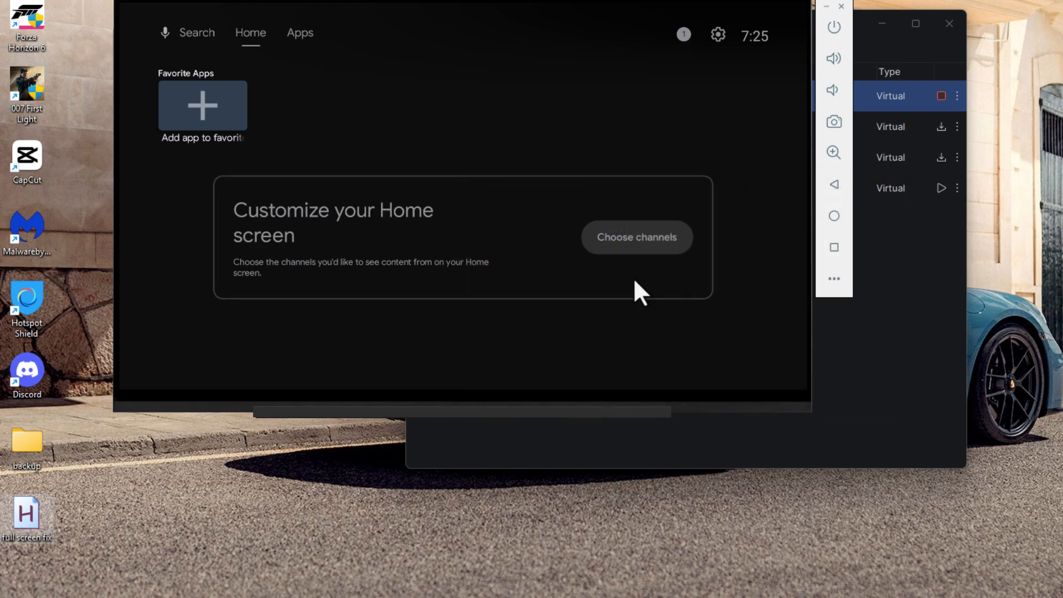
{"action": "right_click", "coordinate": [25, 520]}
{"action": "left_click", "coordinate": [83, 455]}
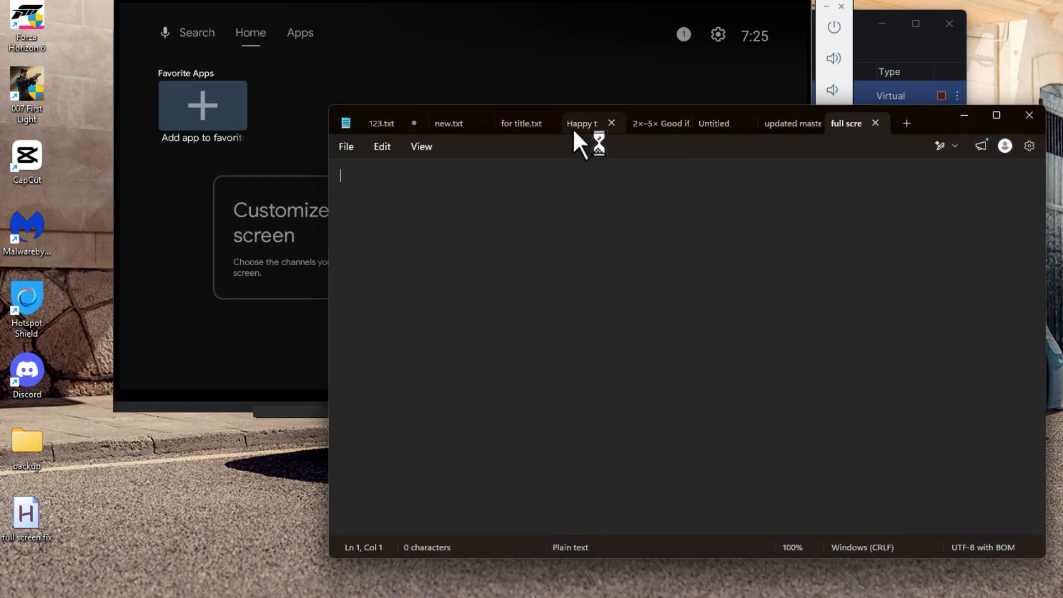
Step: Copy the emulator launch-and-resize code from for title.txt into the full screen fix script, then open Run
{"action": "left_click", "coordinate": [529, 126]}
{"action": "left_click_drag", "start_coordinate": [676, 465], "coordinate": [346, 235]}
{"action": "right_click", "coordinate": [350, 233]}
{"action": "left_click", "coordinate": [427, 261]}
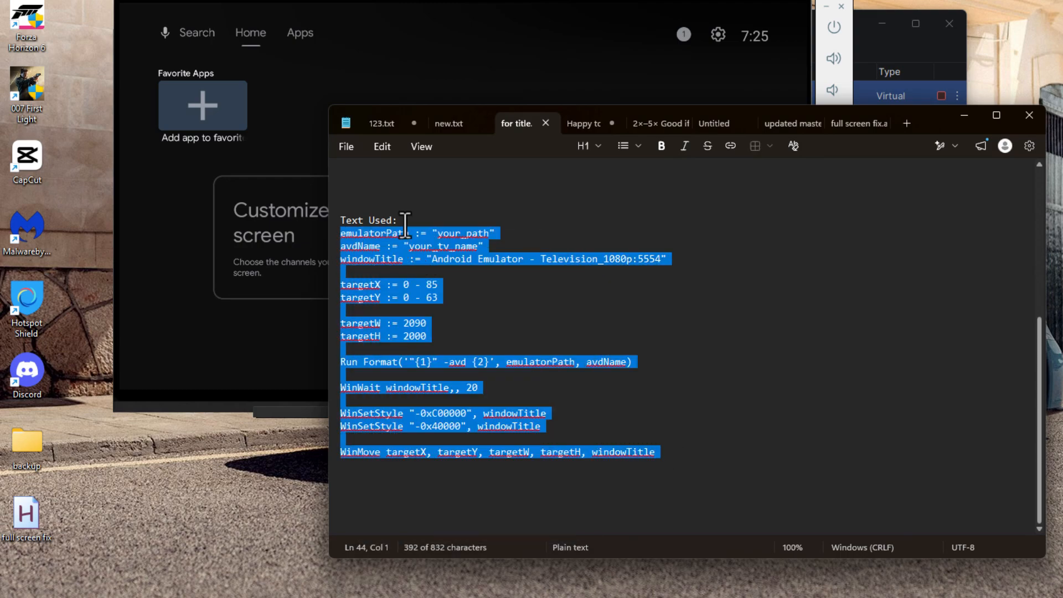
{"action": "left_click", "coordinate": [860, 125]}
{"action": "right_click", "coordinate": [375, 213]}
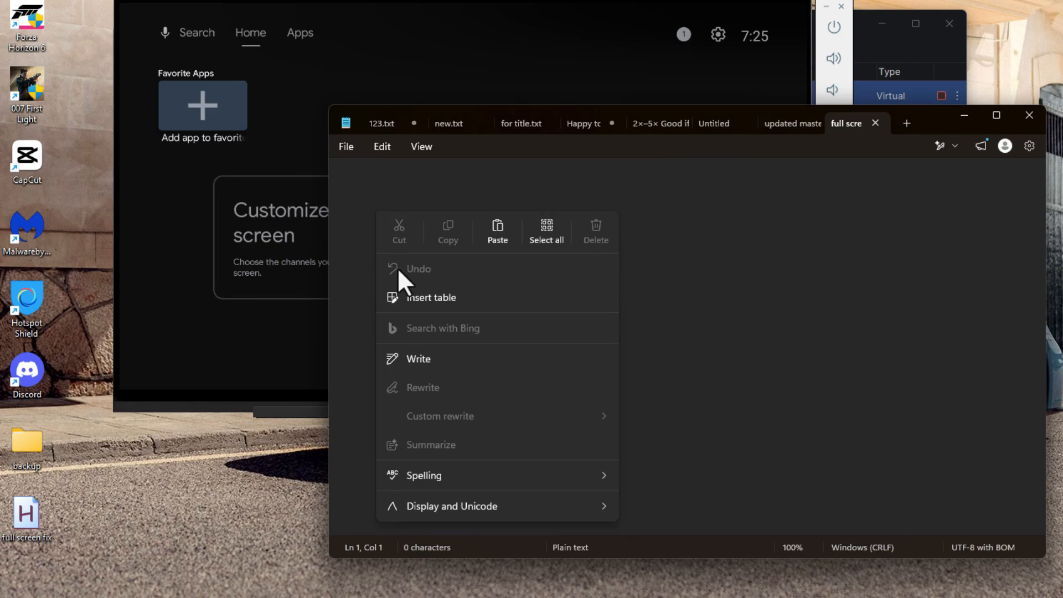
{"action": "left_click", "coordinate": [498, 232]}
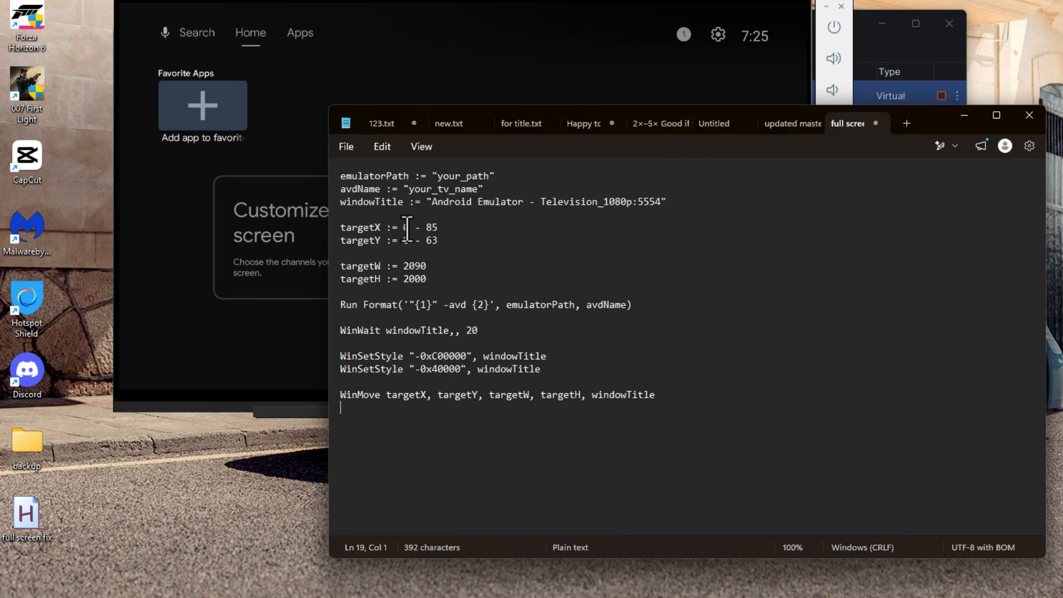
{"action": "key", "text": "super+r"}
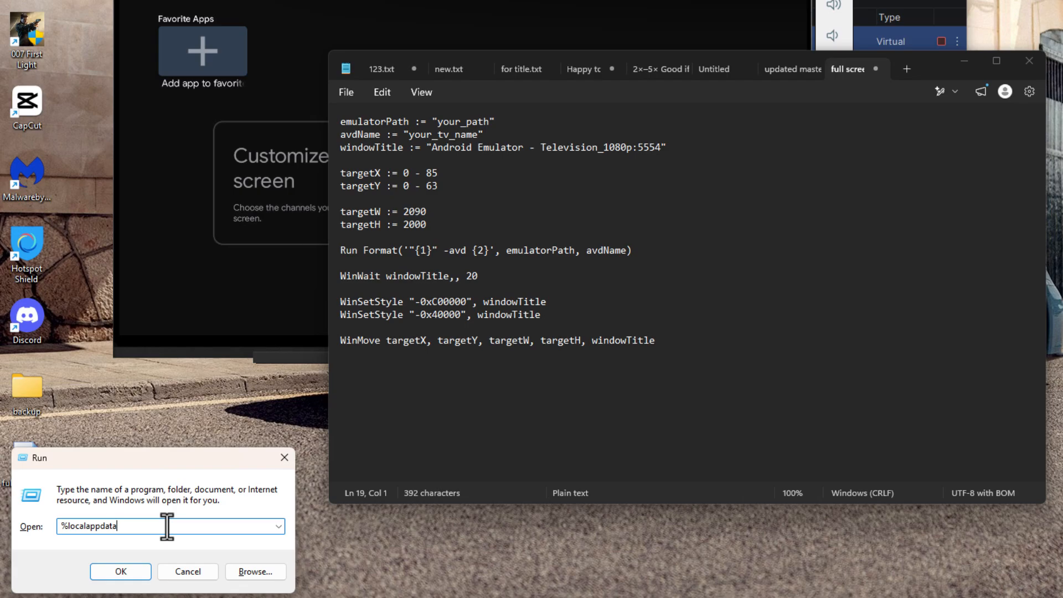
Step: Browse in File Explorer to the Local\Android\Sdk\emulator folder
{"action": "left_click", "coordinate": [118, 572]}
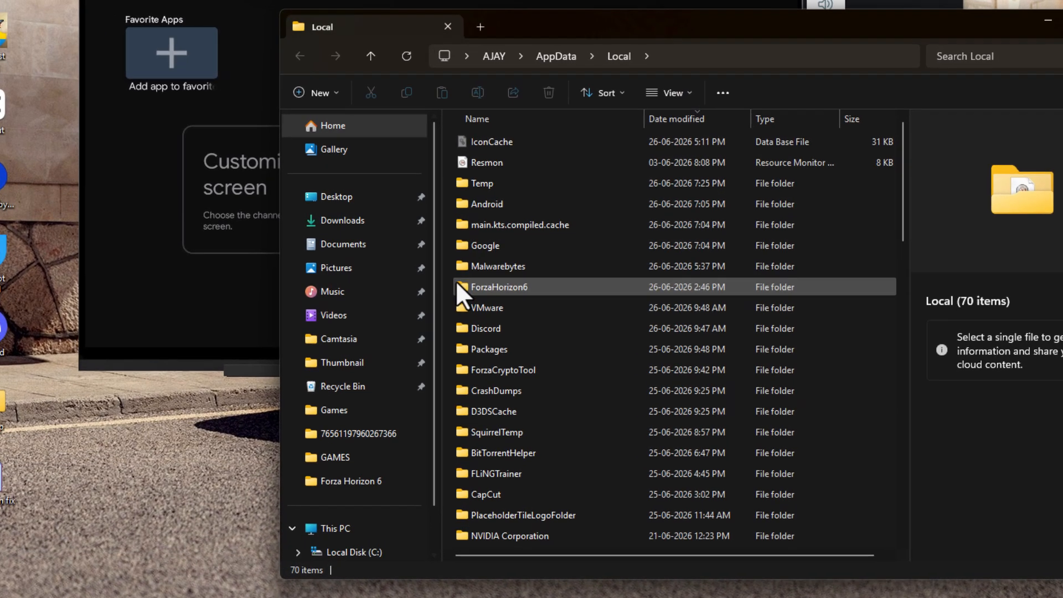
{"action": "left_click", "coordinate": [457, 280]}
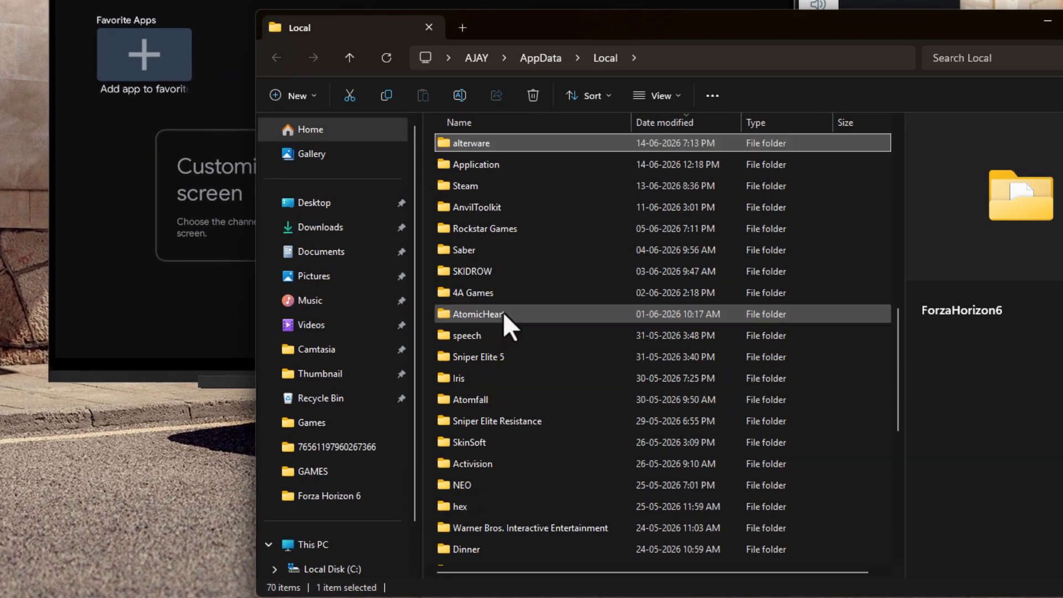
{"action": "key", "text": "a"}
{"action": "key", "text": "a"}
{"action": "scroll", "coordinate": [494, 205], "scroll_direction": "up", "scroll_amount": 8}
{"action": "double_click", "coordinate": [487, 213]}
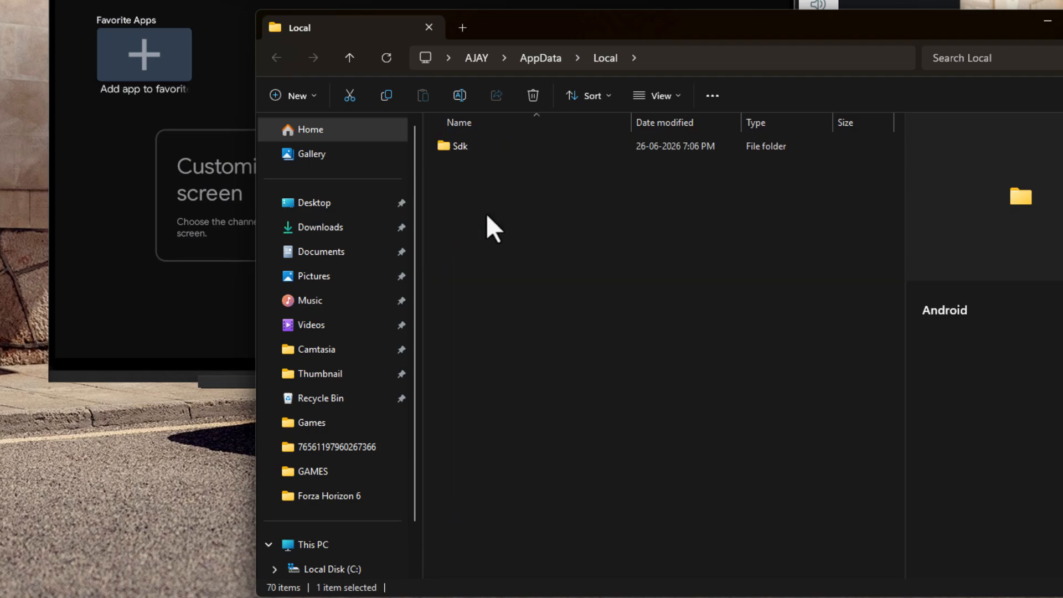
{"action": "double_click", "coordinate": [483, 148]}
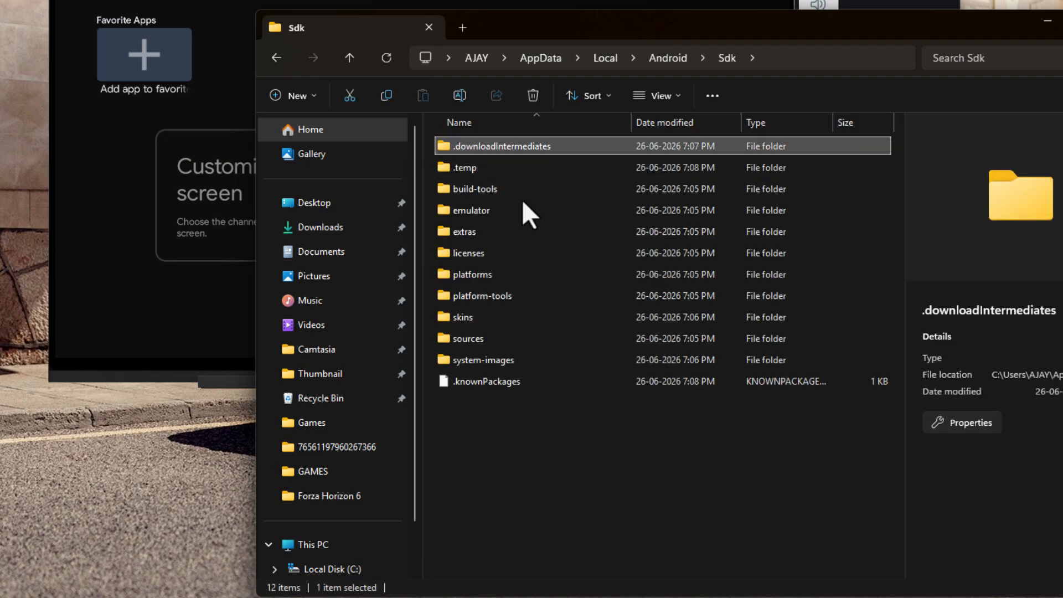
{"action": "left_click", "coordinate": [513, 210]}
{"action": "double_click", "coordinate": [507, 215]}
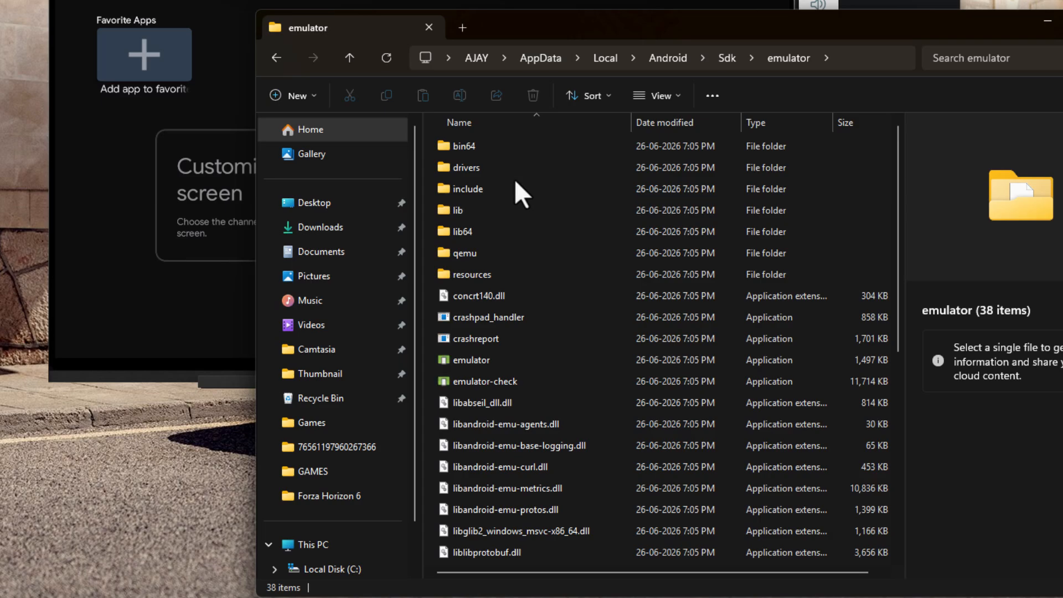
Step: Copy the emulator folder's full path and select the your_path placeholder in the script
{"action": "left_click", "coordinate": [848, 70]}
{"action": "right_click", "coordinate": [694, 64]}
{"action": "left_click", "coordinate": [734, 99]}
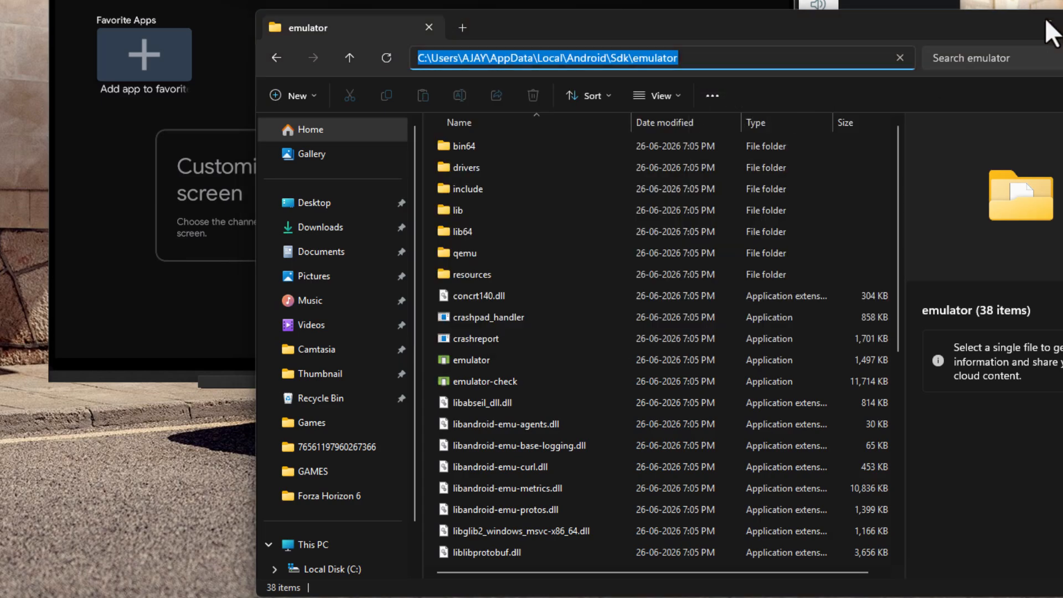
{"action": "left_click", "coordinate": [1047, 22]}
{"action": "mouse_move", "coordinate": [395, 132]}
{"action": "left_mouse_down"}
{"action": "mouse_move", "coordinate": [451, 131]}
{"action": "mouse_move", "coordinate": [398, 133]}
{"action": "left_mouse_up"}
{"action": "right_click", "coordinate": [396, 131]}
{"action": "left_click", "coordinate": [516, 156]}
{"action": "left_click_drag", "start_coordinate": [688, 131], "coordinate": [637, 131]}
{"action": "right_click", "coordinate": [637, 128]}
{"action": "left_click", "coordinate": [711, 156]}
{"action": "left_click", "coordinate": [686, 130]}
{"action": "right_click", "coordinate": [687, 132]}
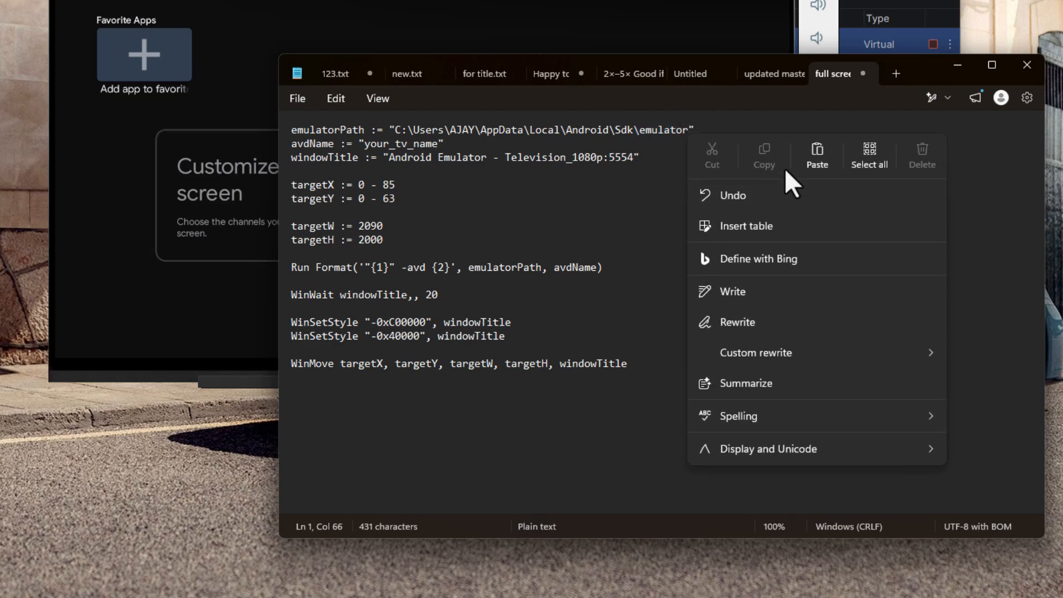
{"action": "left_click", "coordinate": [814, 158]}
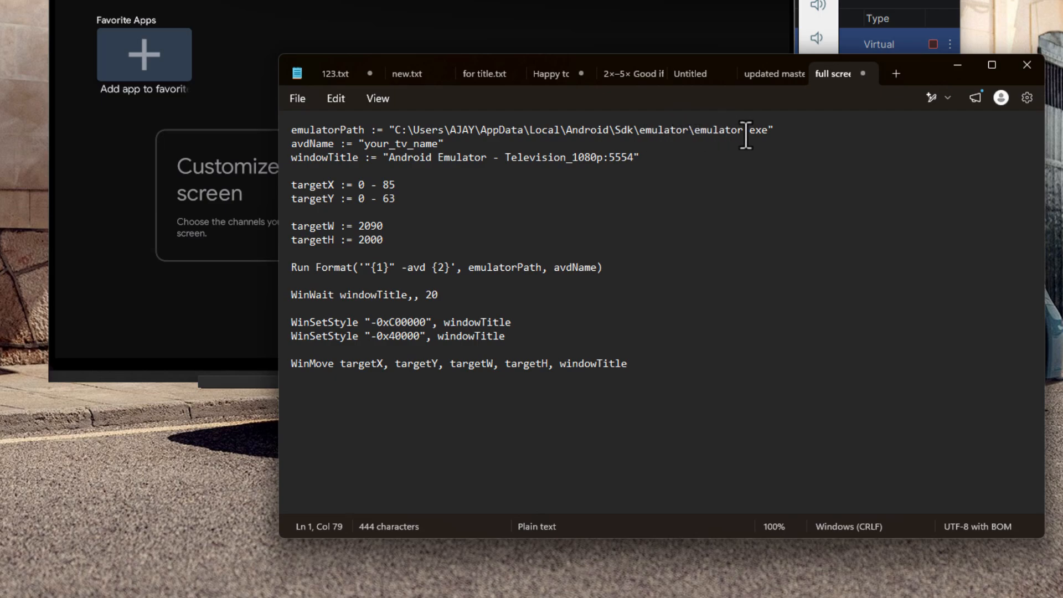
{"action": "left_click", "coordinate": [880, 11]}
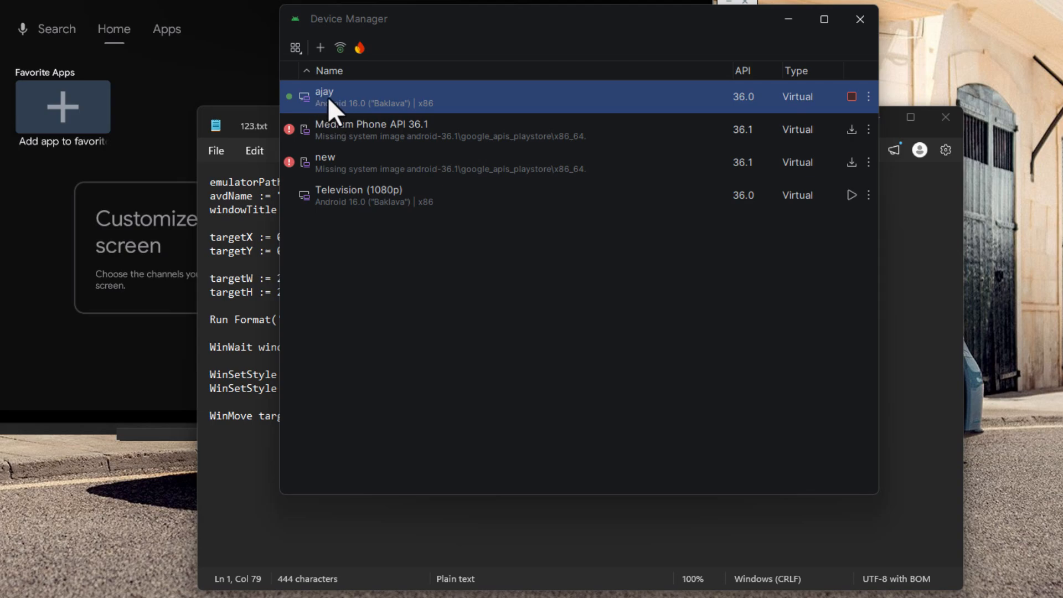
Step: Replace the avdName placeholder and Television_1080p in windowTitle with the virtual device's name
{"action": "left_click", "coordinate": [237, 486]}
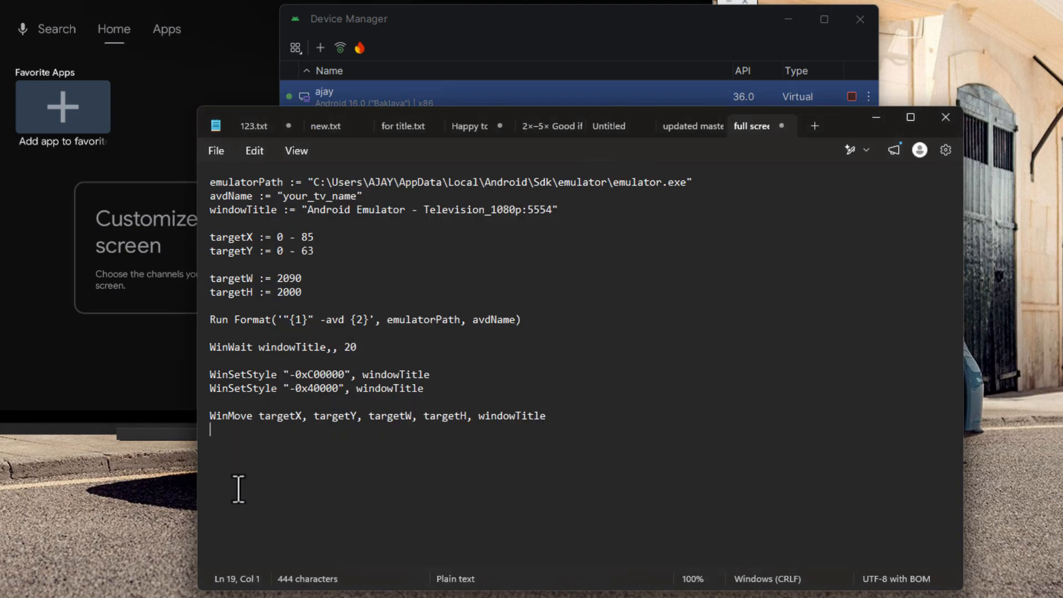
{"action": "left_click_drag", "start_coordinate": [358, 196], "coordinate": [285, 197]}
{"action": "key", "text": "BackSpace"}
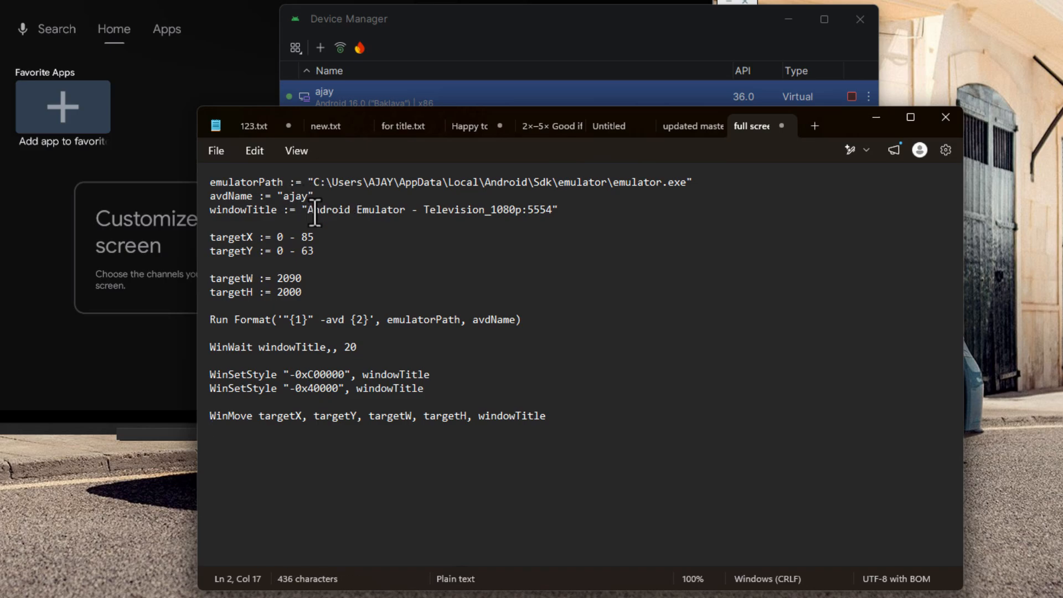
{"action": "left_click_drag", "start_coordinate": [521, 215], "coordinate": [425, 215]}
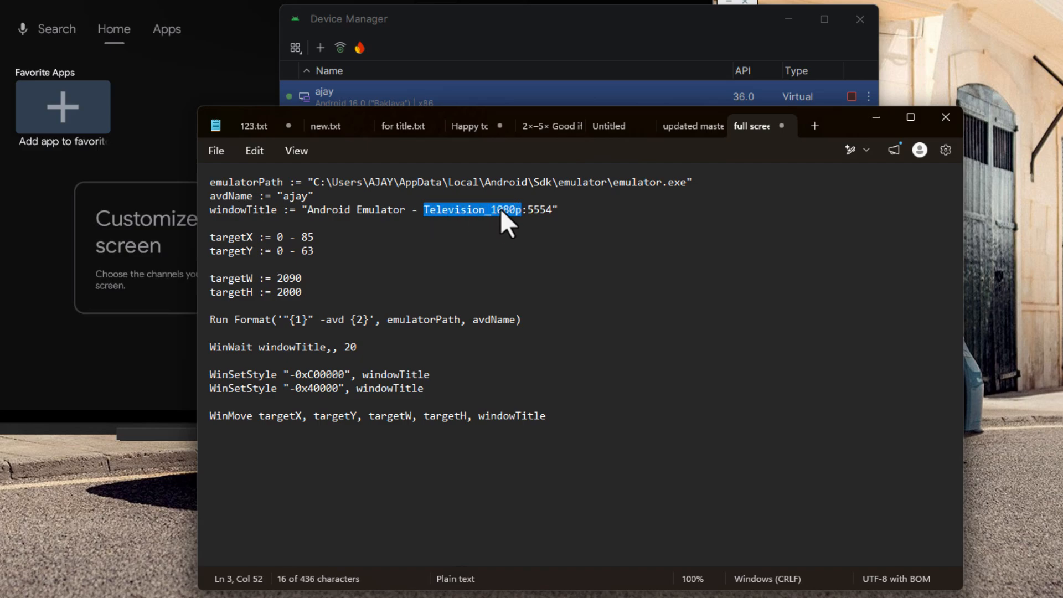
{"action": "type", "text": "ajay"}
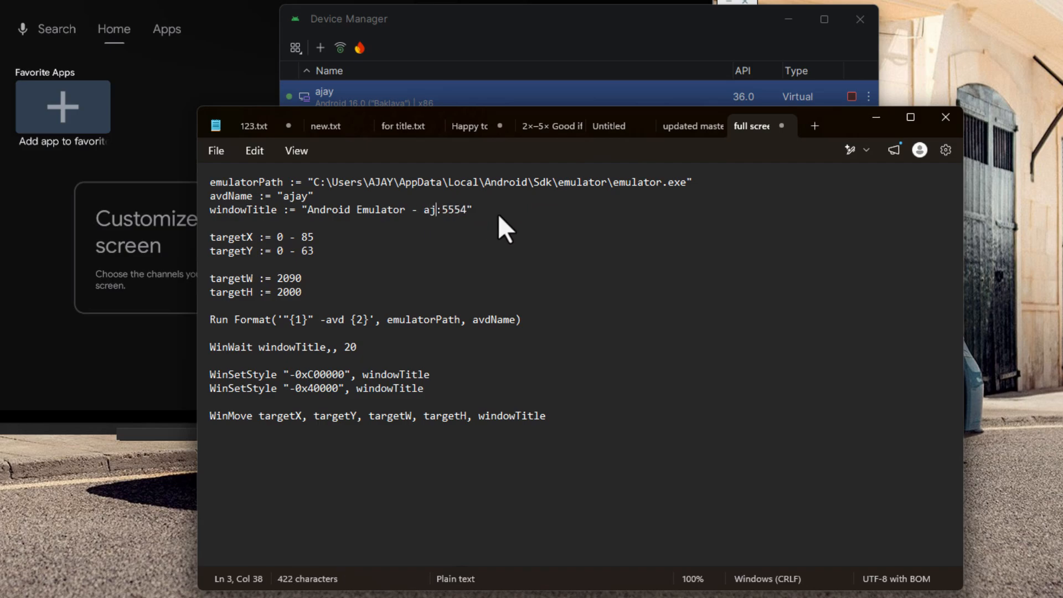
Step: Save the script, close its tab, and dismiss the missing-file error
{"action": "left_click", "coordinate": [217, 154]}
{"action": "left_click", "coordinate": [231, 302]}
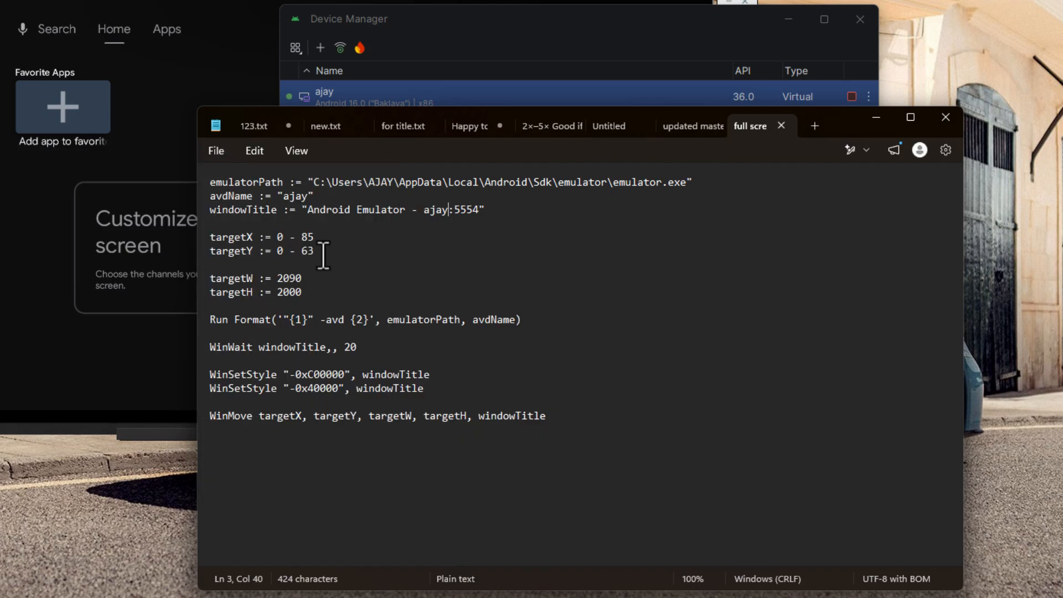
{"action": "left_click", "coordinate": [782, 129]}
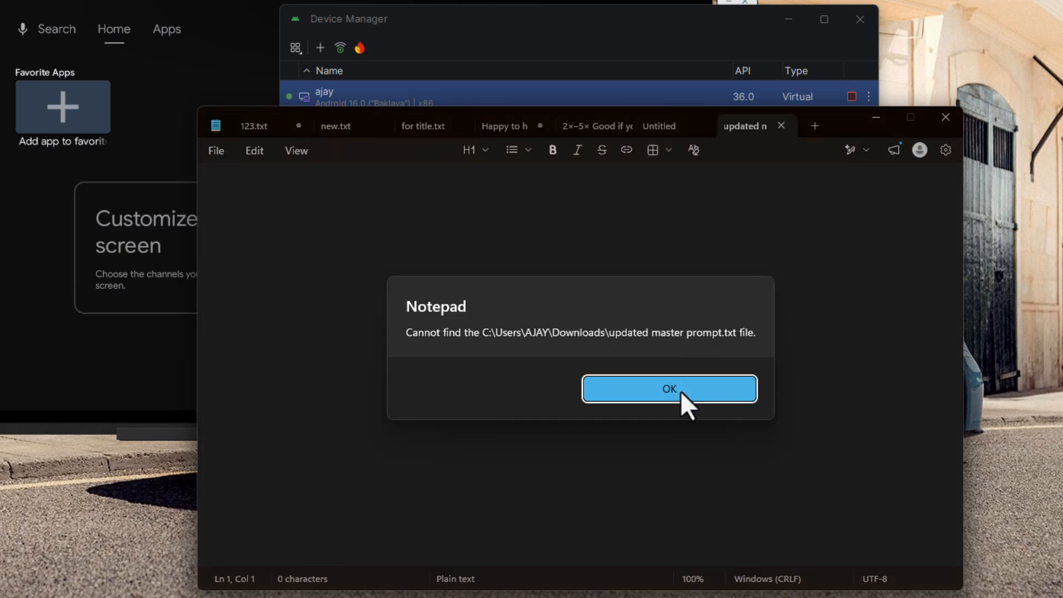
{"action": "left_click", "coordinate": [680, 391]}
Step: Reopen the full screen fix script in Notepad from the desktop, then close and hide Notepad
{"action": "left_click", "coordinate": [877, 118]}
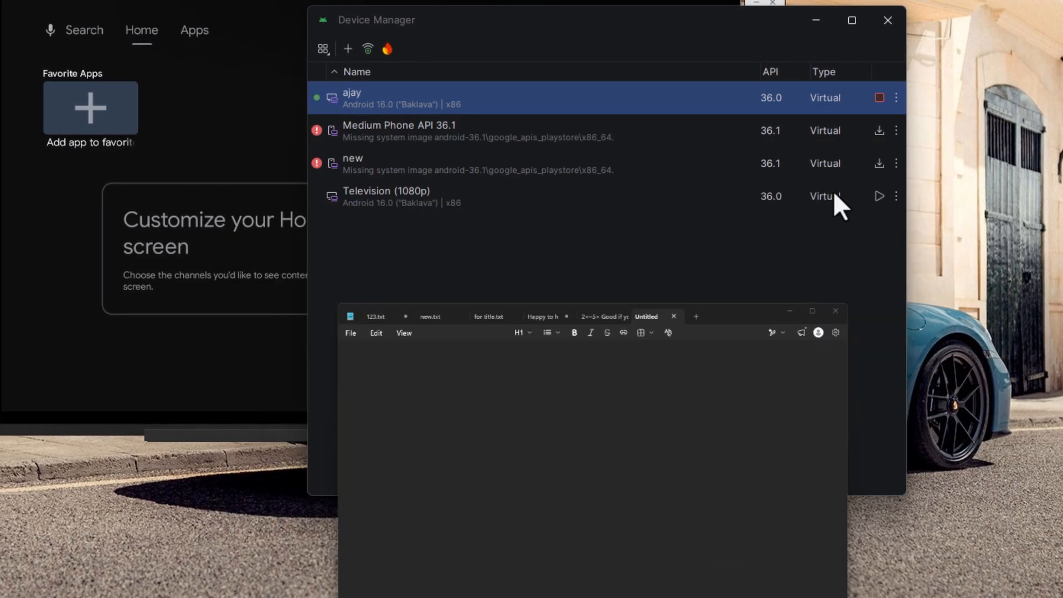
{"action": "right_click", "coordinate": [27, 553]}
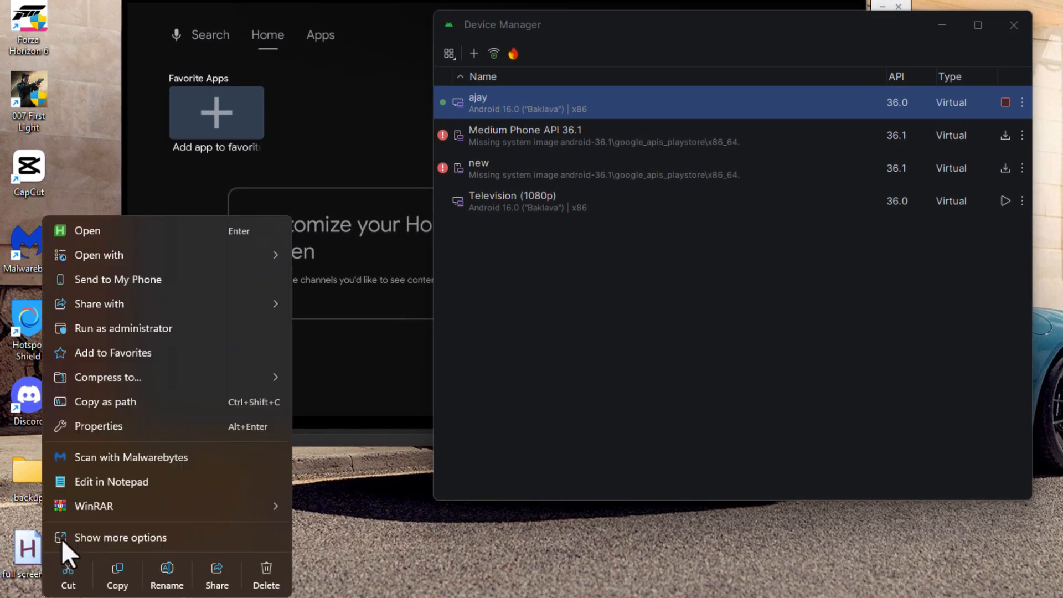
{"action": "left_click", "coordinate": [114, 482]}
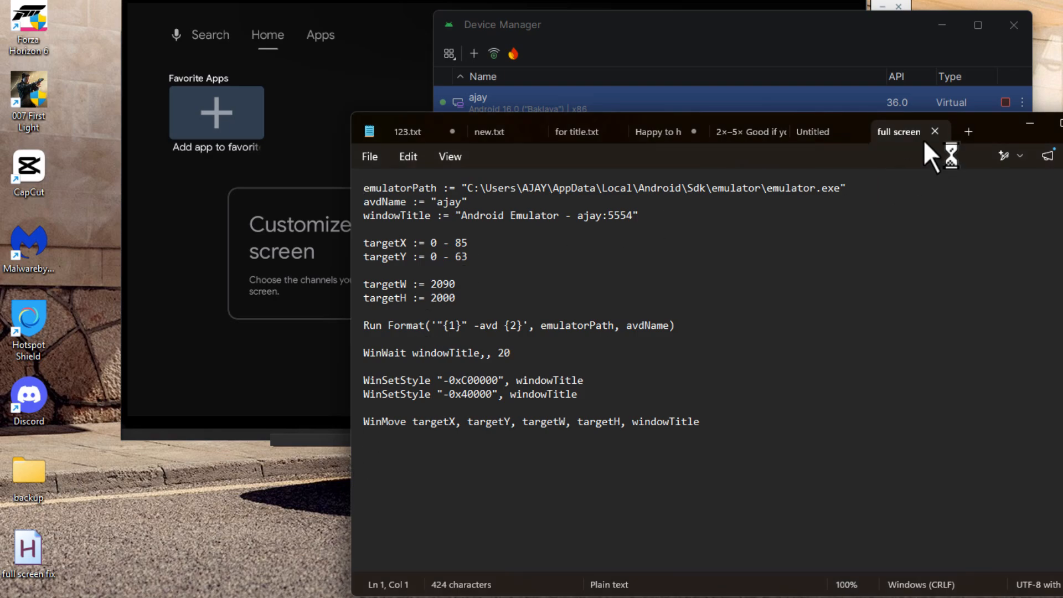
{"action": "left_click", "coordinate": [935, 132]}
{"action": "left_click", "coordinate": [1030, 123]}
Step: With the Android TV emulator in front, run the full screen fix desktop script and hide its log
{"action": "left_click", "coordinate": [382, 29]}
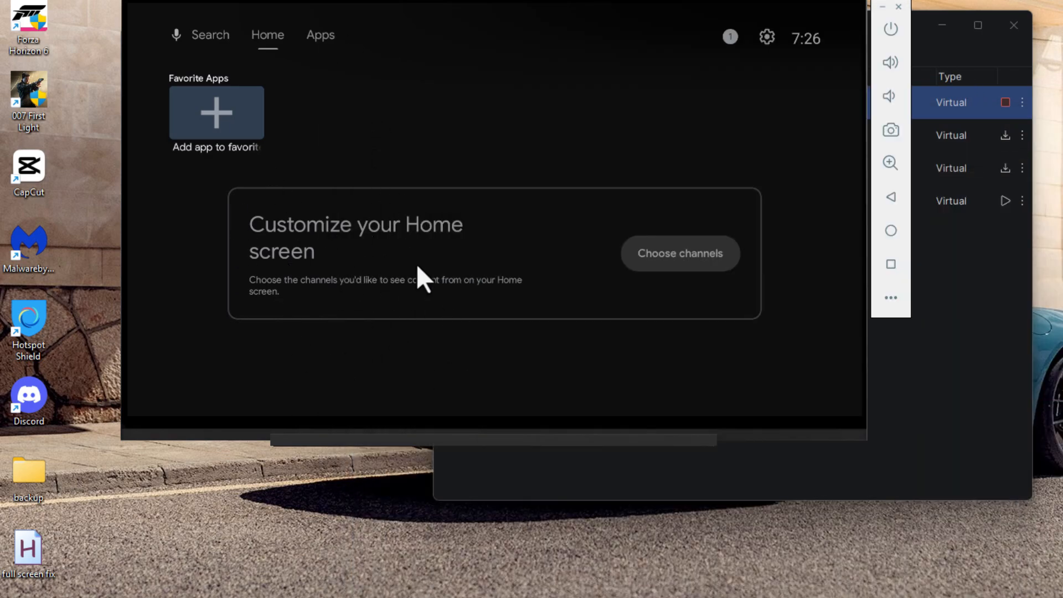
{"action": "double_click", "coordinate": [39, 562]}
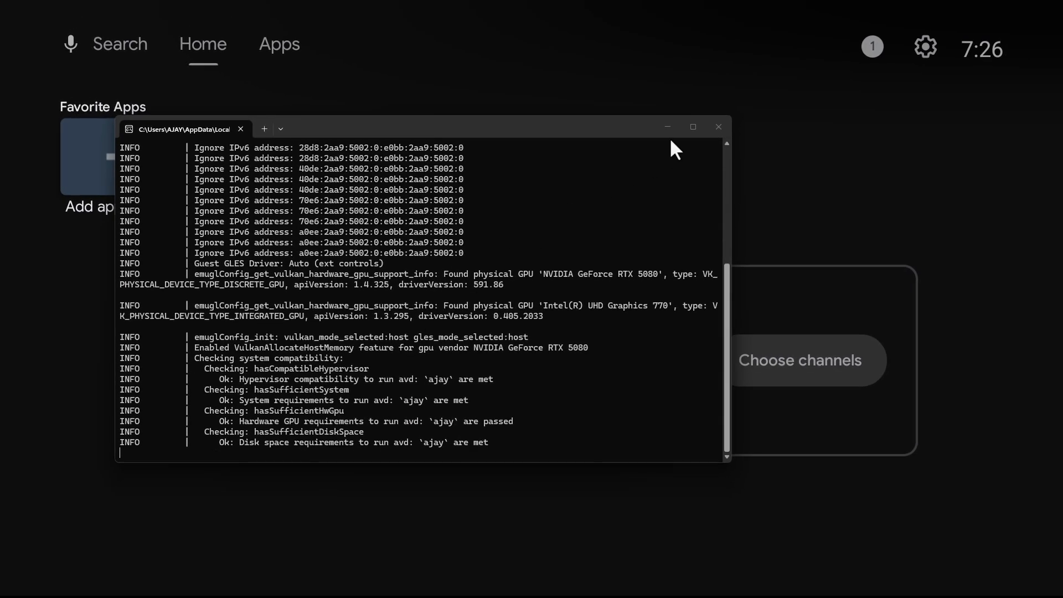
{"action": "left_click", "coordinate": [667, 127]}
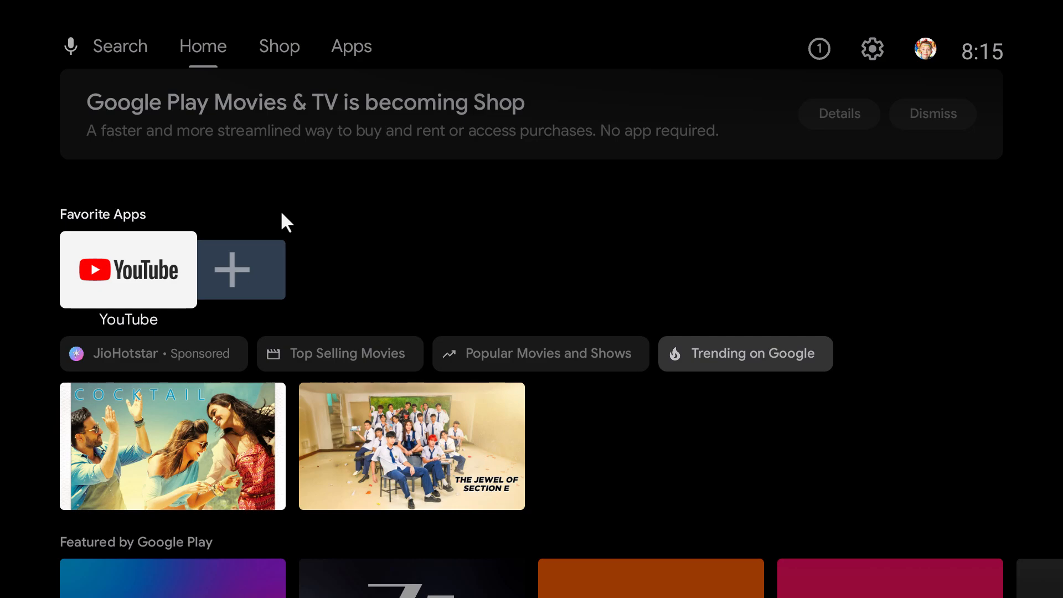
Step: Navigate from the Home tab past Shop to the Apps tab and focus the Play Store app
{"action": "key", "text": "Up"}
{"action": "key", "text": "Down"}
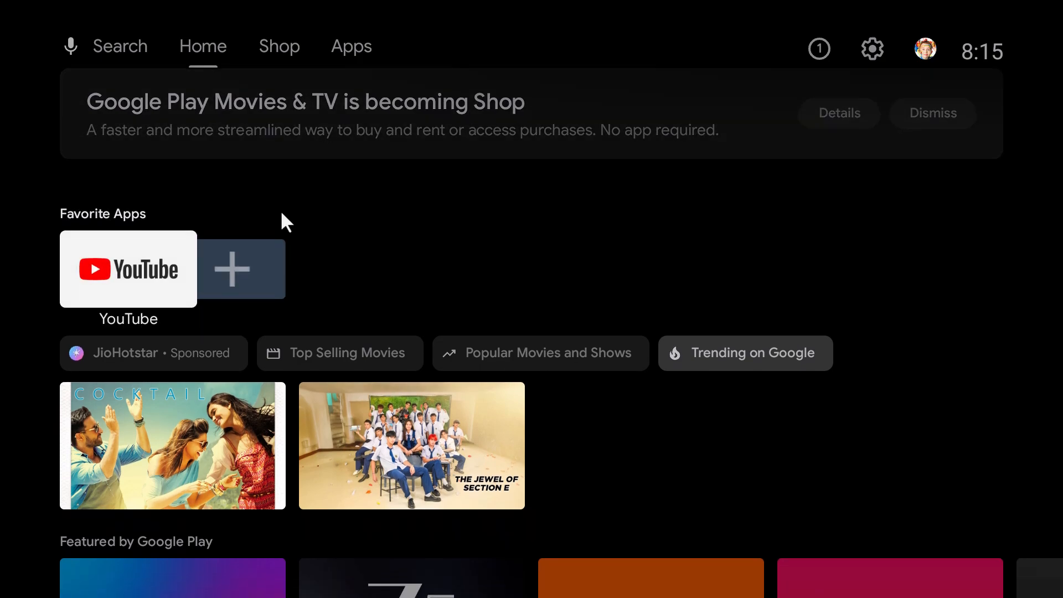
{"action": "key", "text": "Up"}
{"action": "key", "text": "Right"}
{"action": "key", "text": "Left"}
{"action": "key", "text": "Up"}
{"action": "key", "text": "Right"}
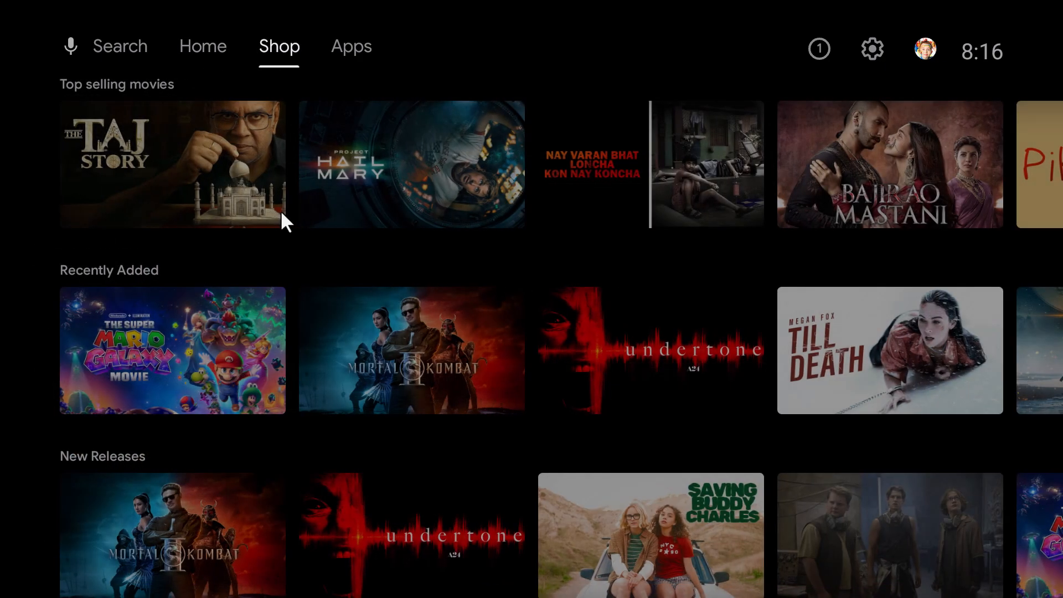
{"action": "key", "text": "Right"}
{"action": "key", "text": "Down"}
{"action": "key", "text": "Right"}
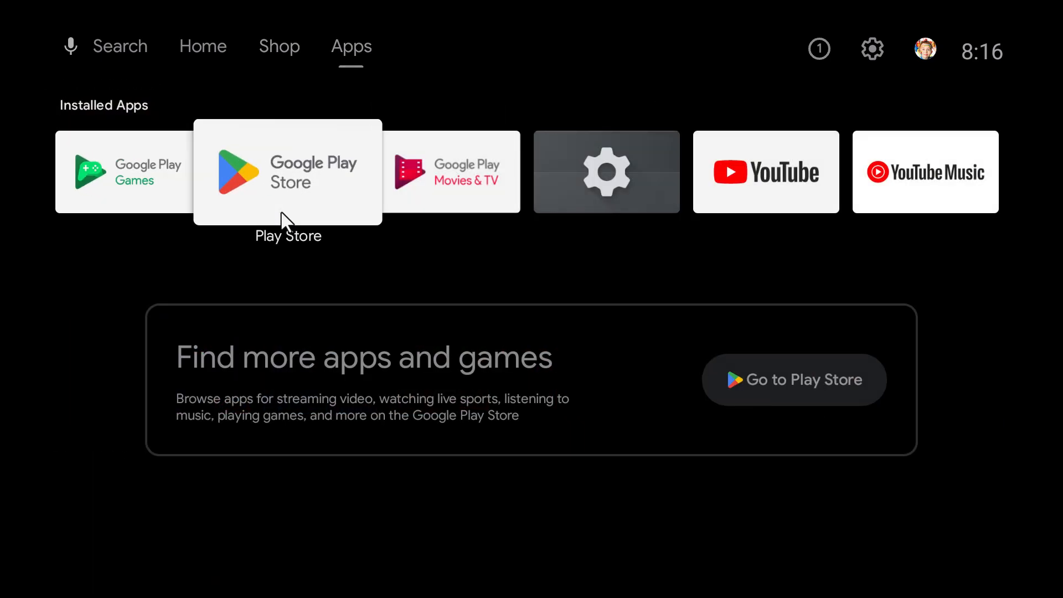
Step: Open the Play Store and search for "browser"
{"action": "key", "text": "Return"}
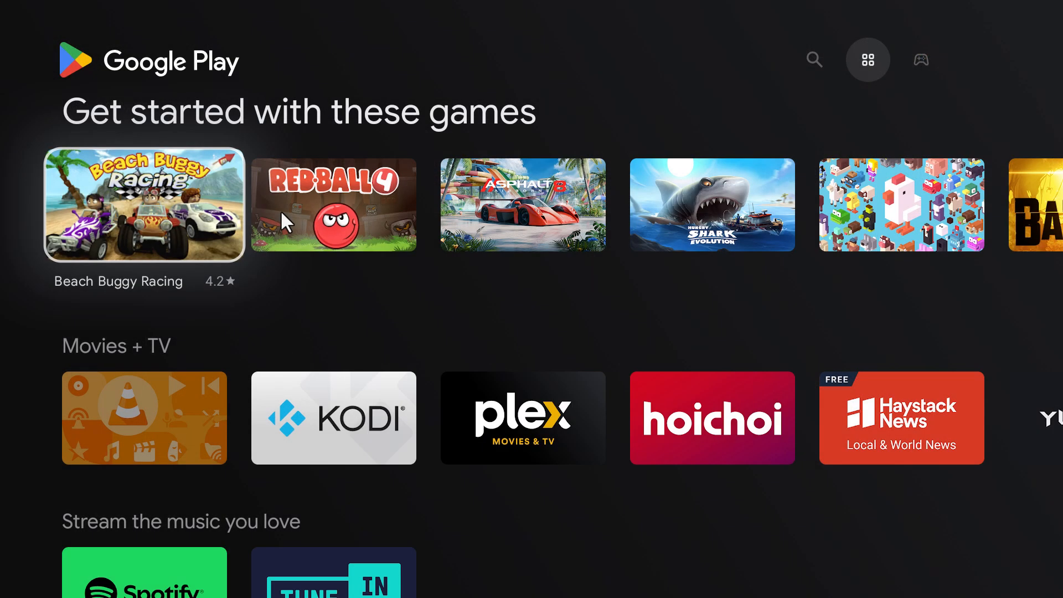
{"action": "key", "text": "Up"}
{"action": "key", "text": "Left"}
{"action": "key", "text": "Down"}
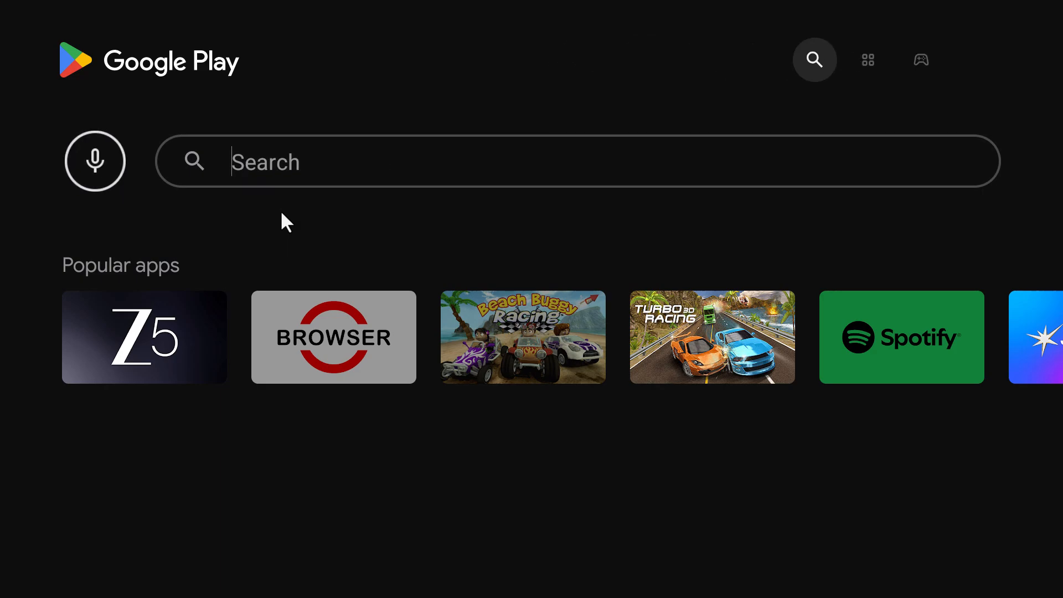
{"action": "key", "text": "Right"}
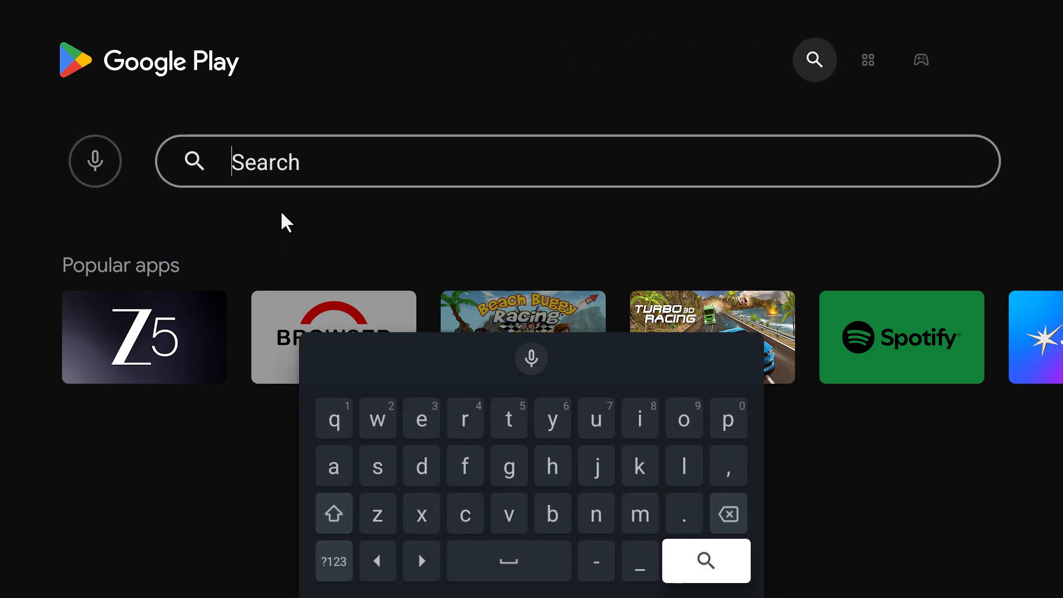
{"action": "type", "text": "browe"}
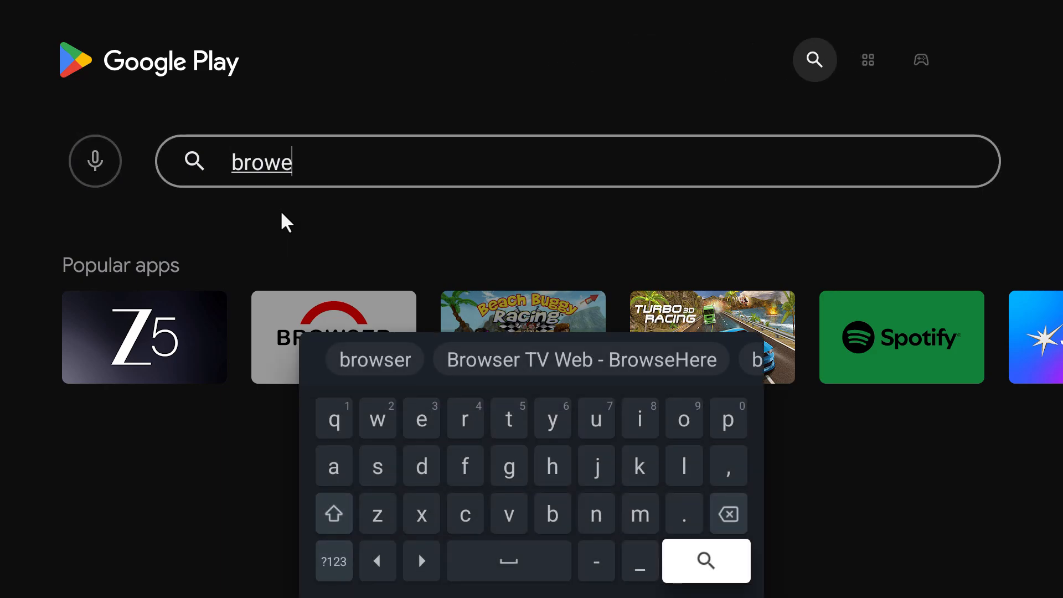
{"action": "key", "text": "BackSpace"}
{"action": "type", "text": "ser"}
{"action": "key", "text": "Return"}
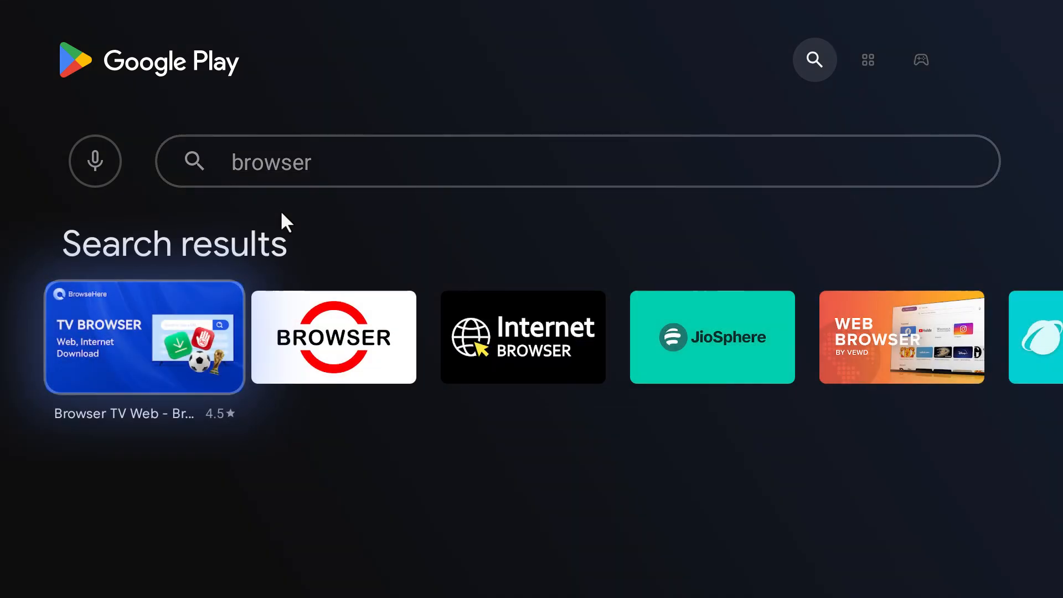
Step: Open the BROWSER app's store page from the search results
{"action": "key", "text": "Right"}
{"action": "key", "text": "Left"}
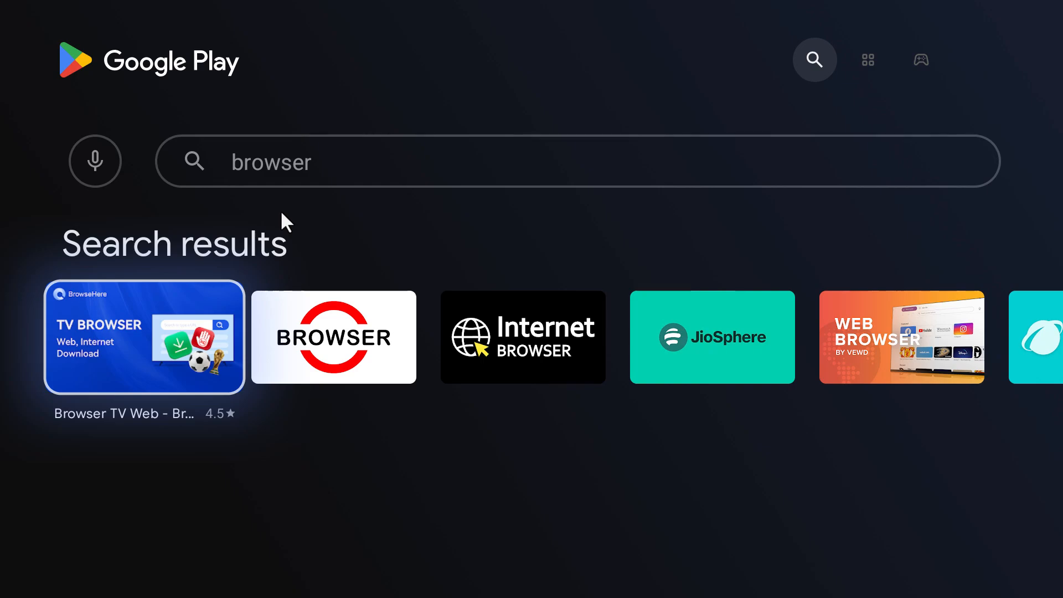
{"action": "key", "text": "Right"}
{"action": "key", "text": "Return"}
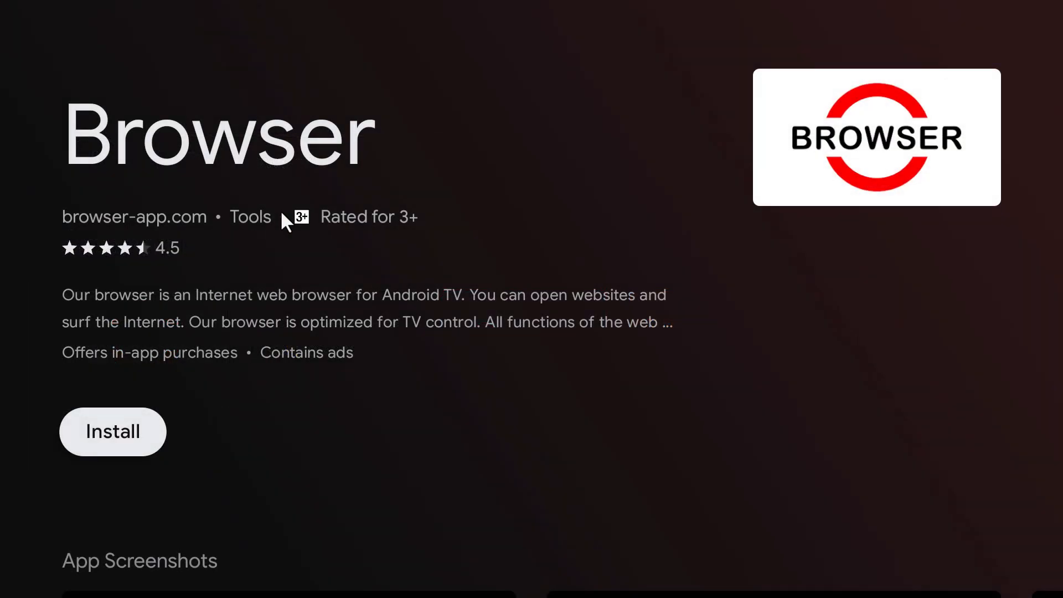
Step: Install and launch Browser, completing onboarding and starting the free version
{"action": "key", "text": "Return"}
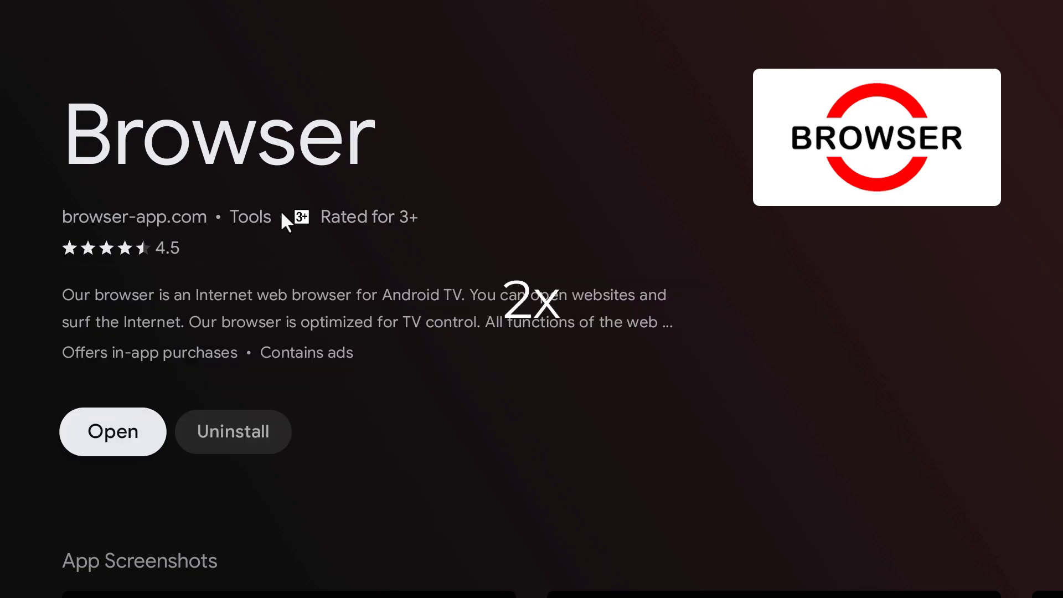
{"action": "key", "text": "Return"}
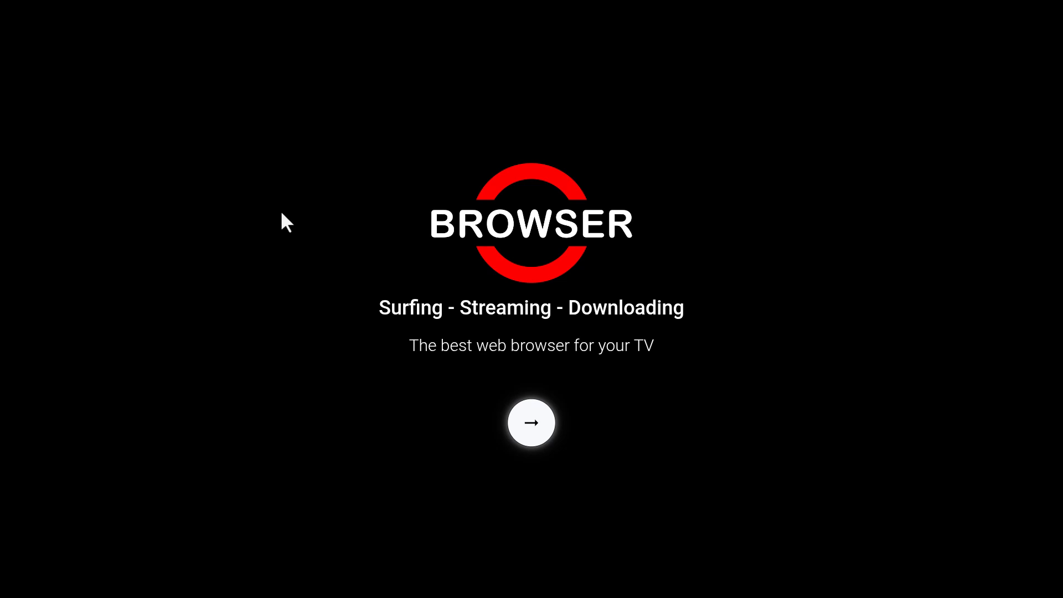
{"action": "key", "text": "Return"}
{"action": "key", "text": "Return"}
{"action": "key", "text": "Return"}
{"action": "key", "text": "Return"}
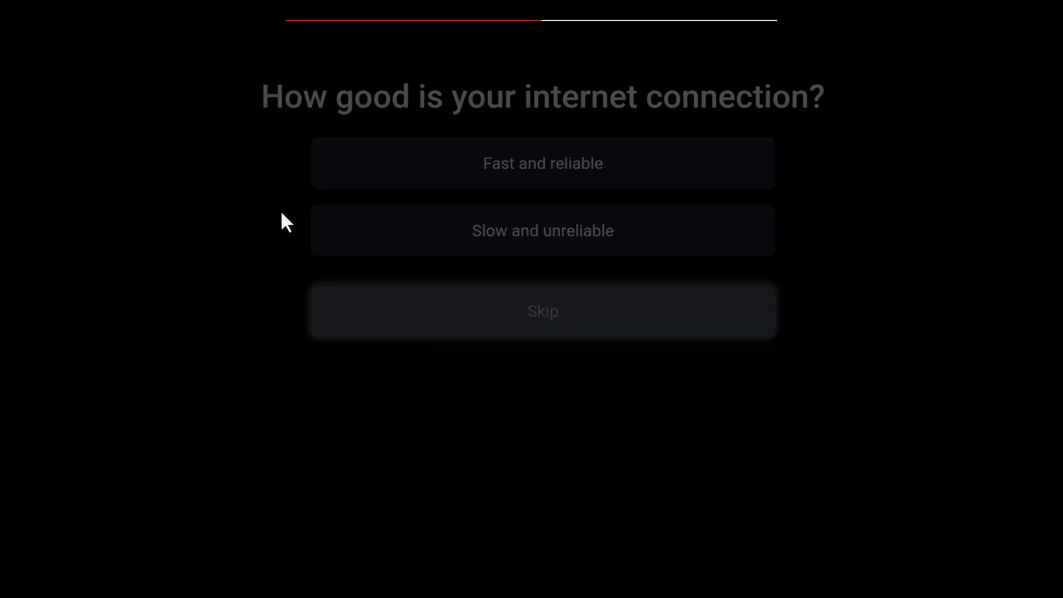
{"action": "key", "text": "Return"}
{"action": "key", "text": "Return"}
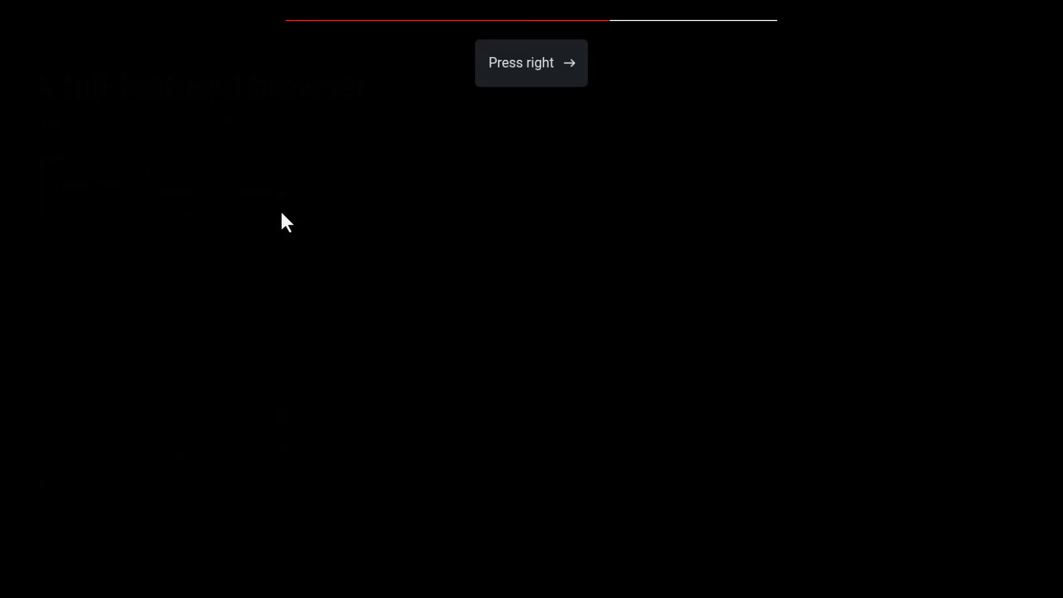
{"action": "key", "text": "Return"}
{"action": "key", "text": "Return"}
{"action": "key", "text": "Return"}
{"action": "key", "text": "Return"}
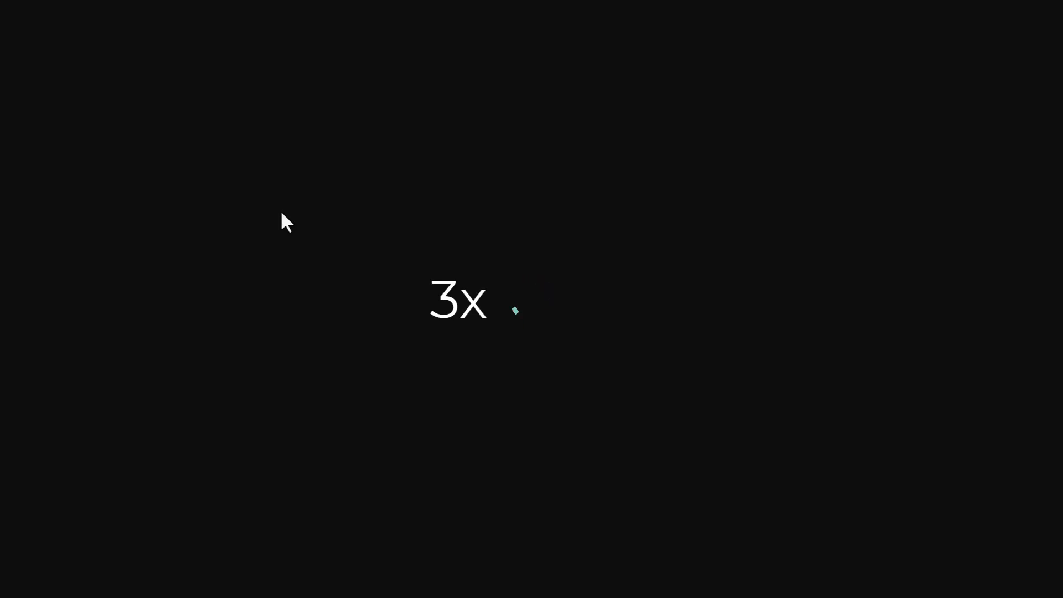
{"action": "key", "text": "Escape"}
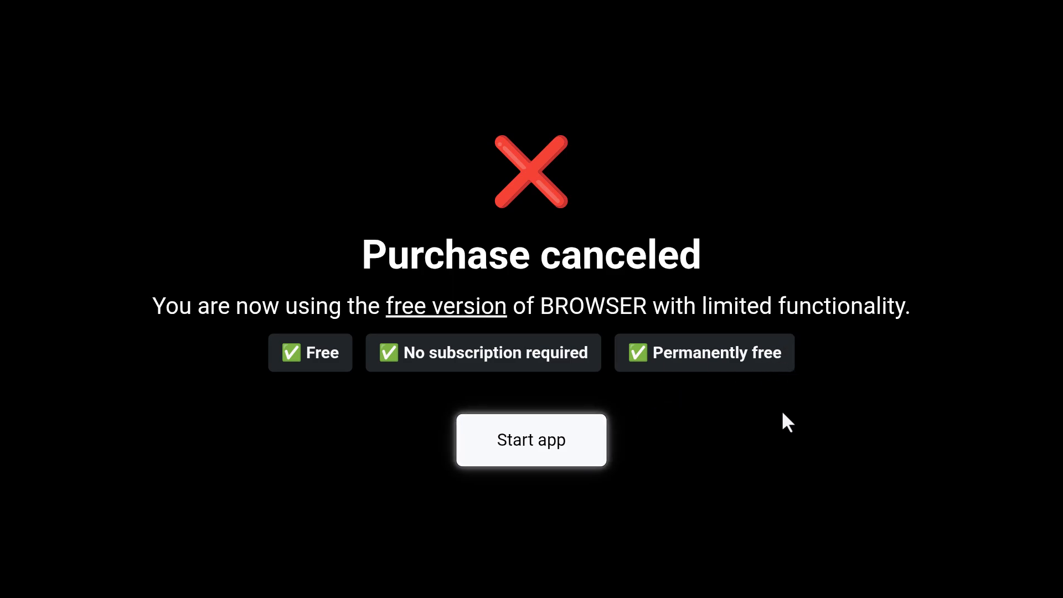
{"action": "left_click", "coordinate": [561, 447]}
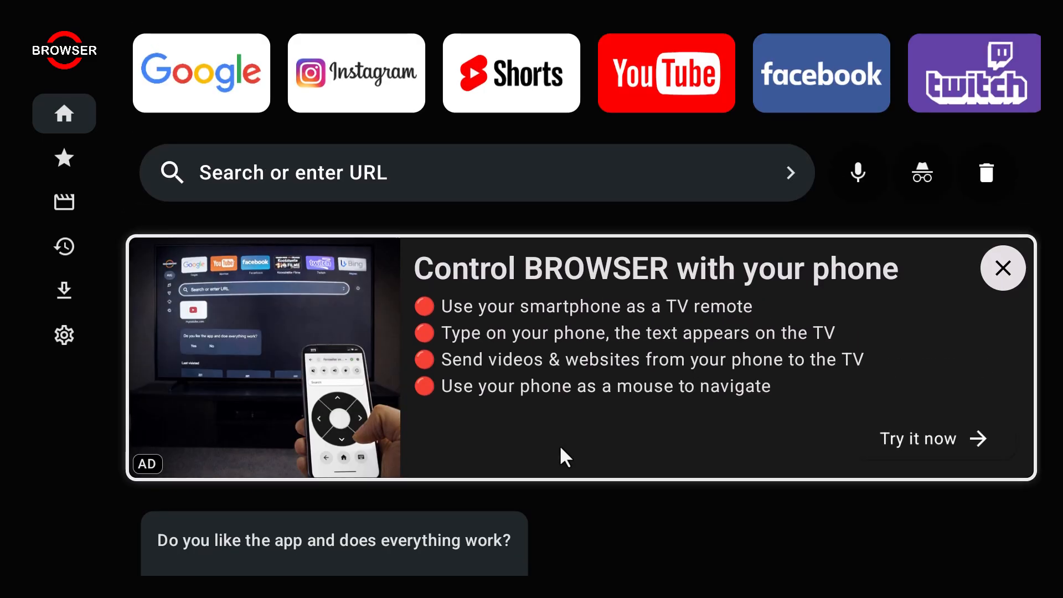
Step: Load google.com from the Google shortcut and advance past the tutorial page
{"action": "key", "text": "Down"}
{"action": "key", "text": "Up"}
{"action": "key", "text": "Left"}
{"action": "key", "text": "Left"}
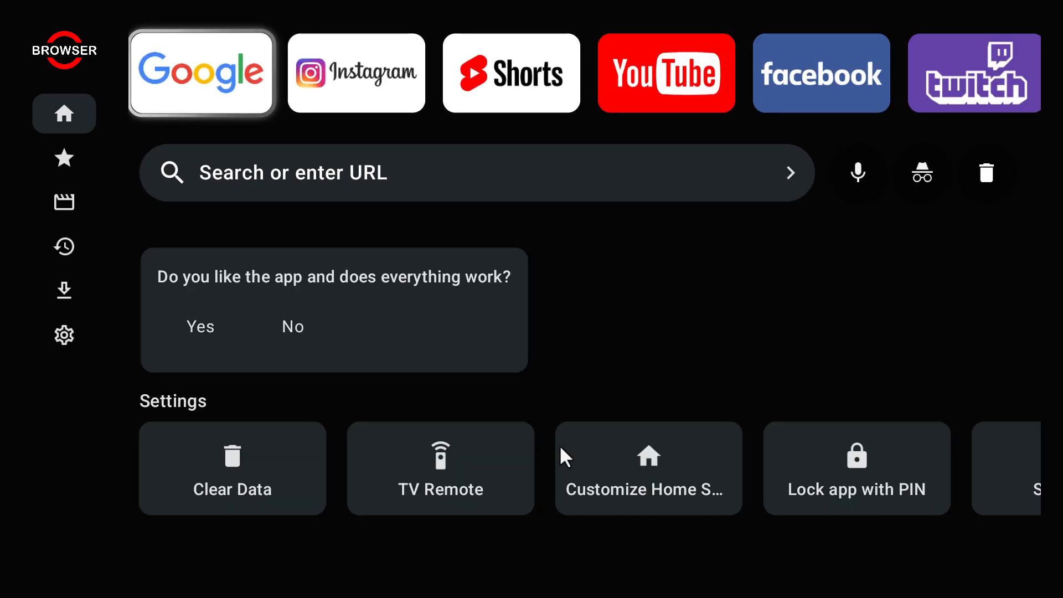
{"action": "key", "text": "Return"}
{"action": "key", "text": "Up"}
{"action": "key", "text": "Down"}
{"action": "key", "text": "Return"}
{"action": "key", "text": "Return"}
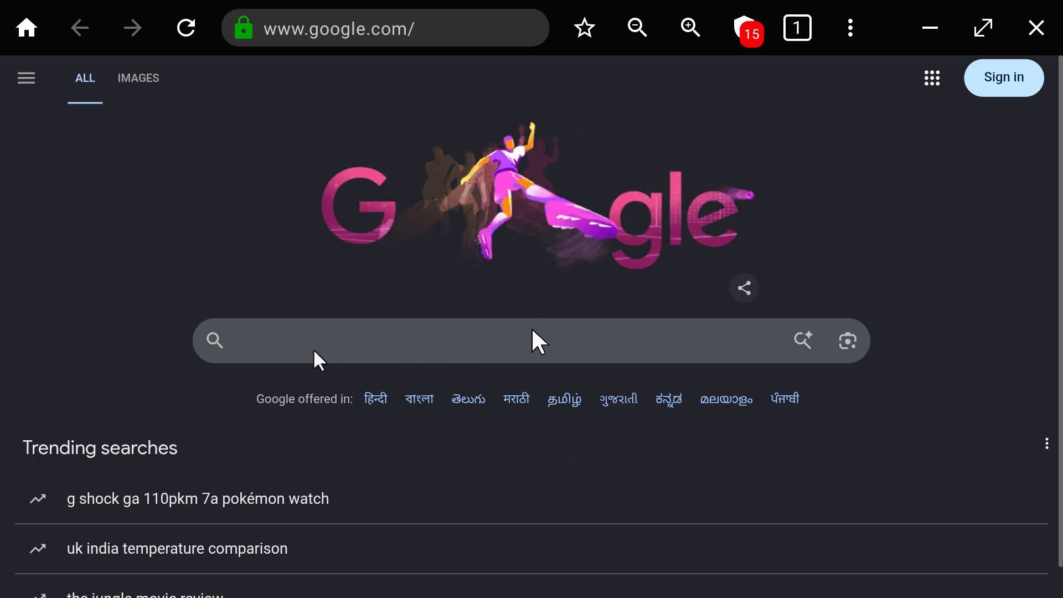
Step: Search Google for stnbeta with the on-screen keyboard and open the official SmartTubeNext result
{"action": "left_click", "coordinate": [533, 331]}
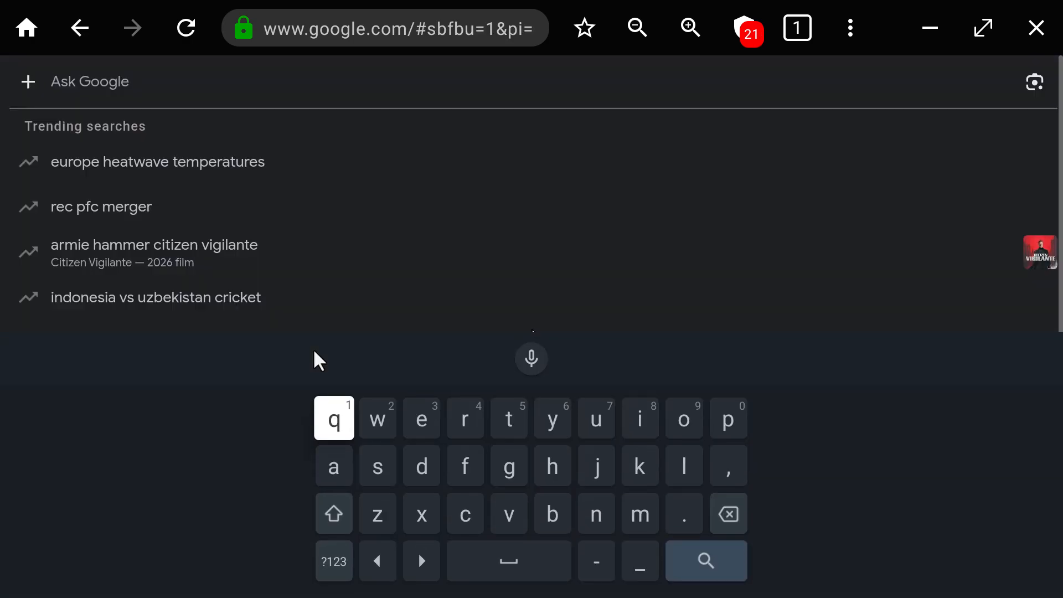
{"action": "type", "text": "stn"}
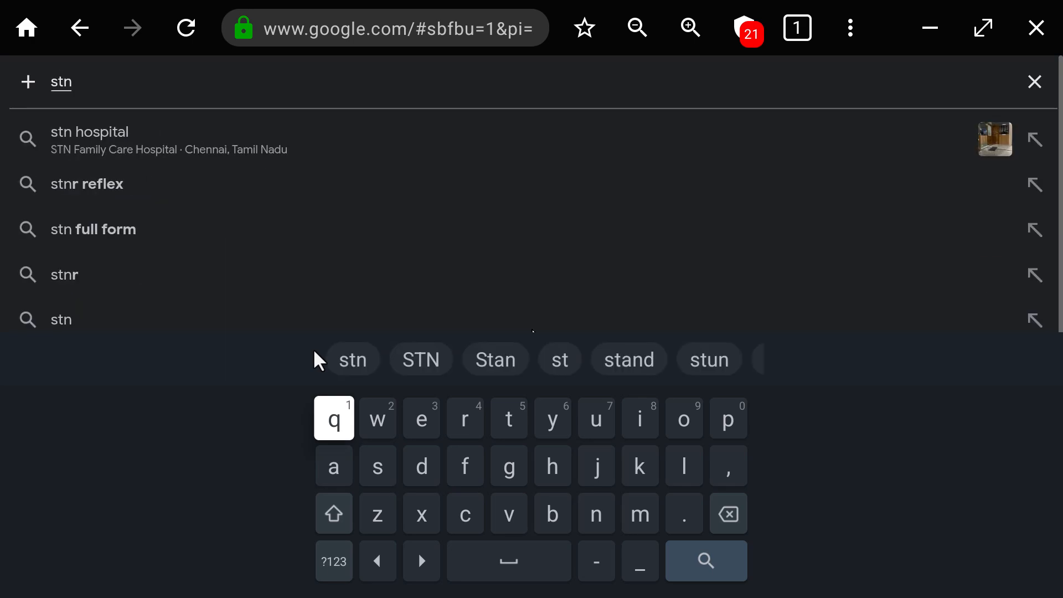
{"action": "type", "text": "beta"}
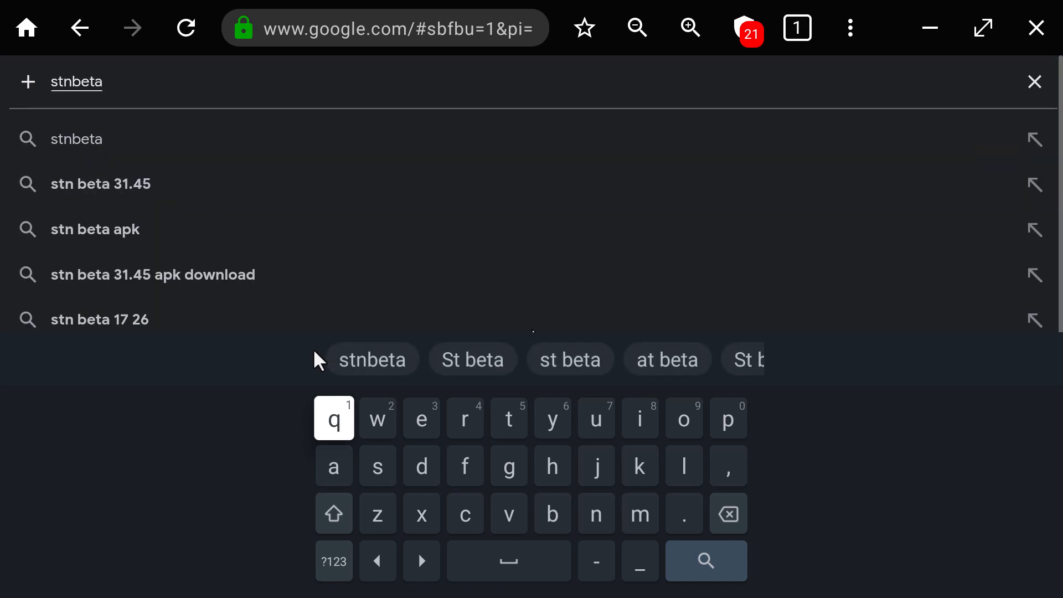
{"action": "type", "text": "q"}
{"action": "key", "text": "BackSpace"}
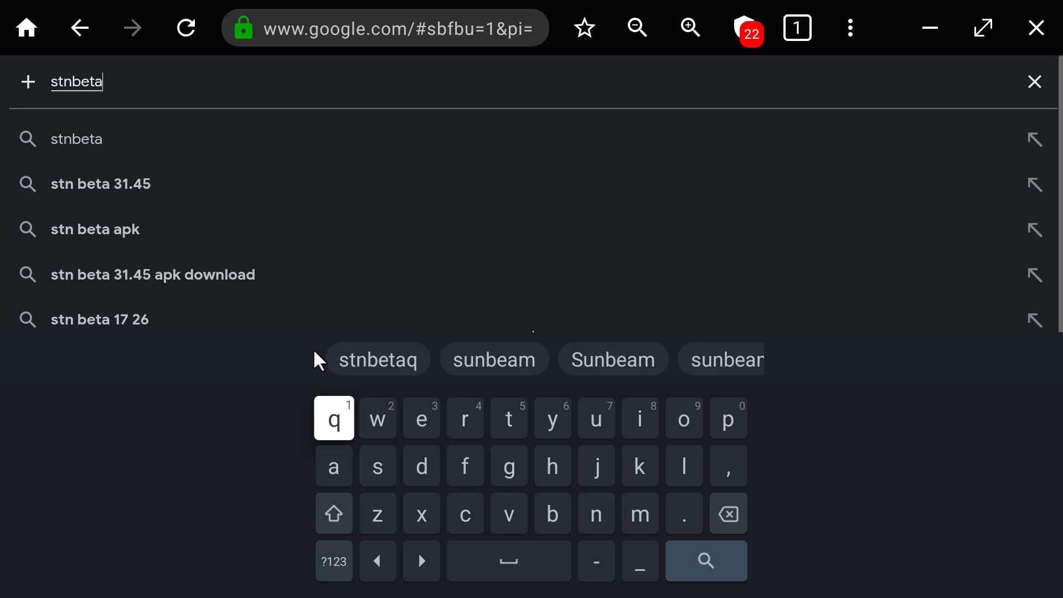
{"action": "key", "text": "Right"}
{"action": "key", "text": "Right"}
{"action": "key", "text": "Right"}
{"action": "key", "text": "Right"}
{"action": "key", "text": "Down"}
{"action": "key", "text": "Down"}
{"action": "key", "text": "Right"}
{"action": "key", "text": "Right"}
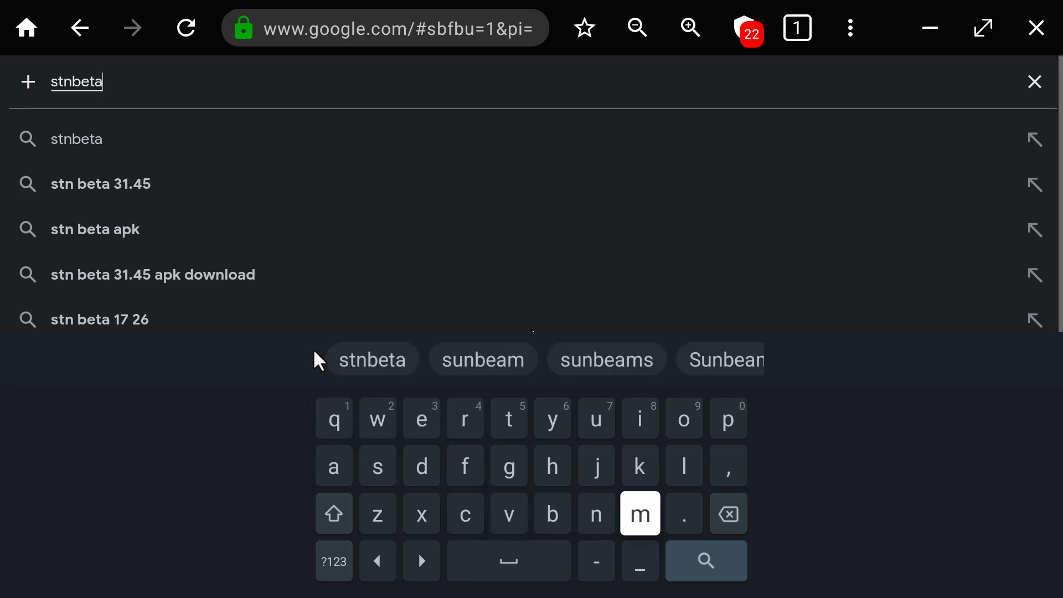
{"action": "key", "text": "Down"}
{"action": "key", "text": "Right"}
{"action": "key", "text": "Return"}
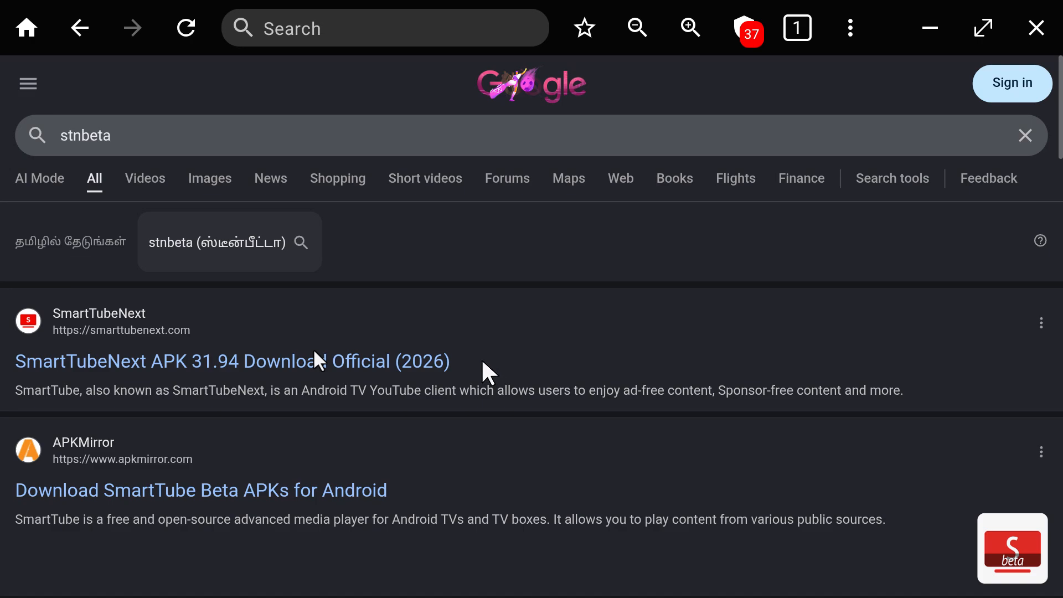
{"action": "left_click", "coordinate": [414, 366]}
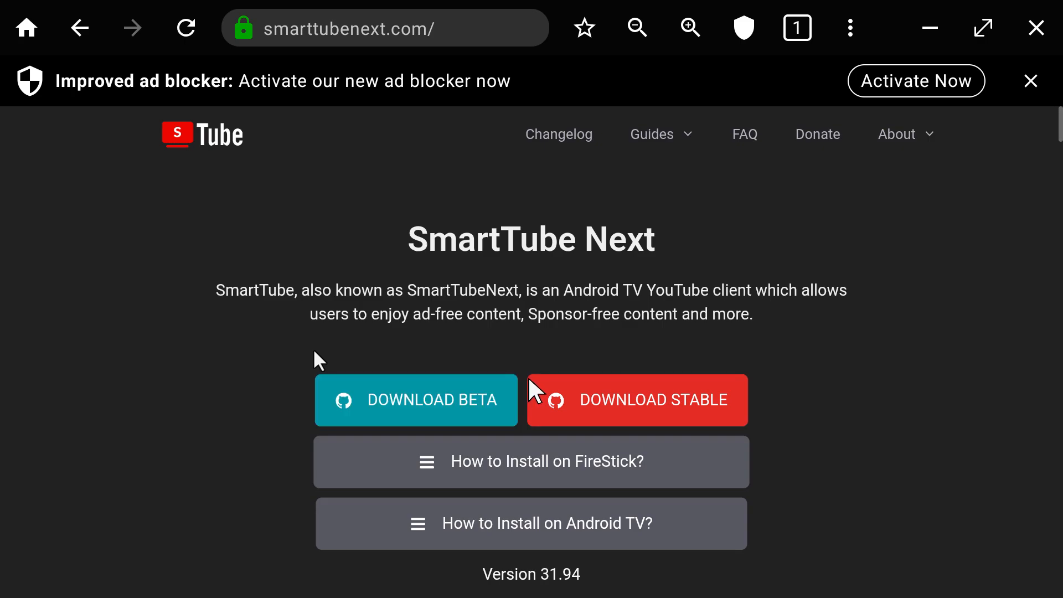
Step: Download SmartTube_stable_31.94_universal.apk through DOWNLOAD STABLE and the GitHub link, confirming the download
{"action": "left_click", "coordinate": [551, 382]}
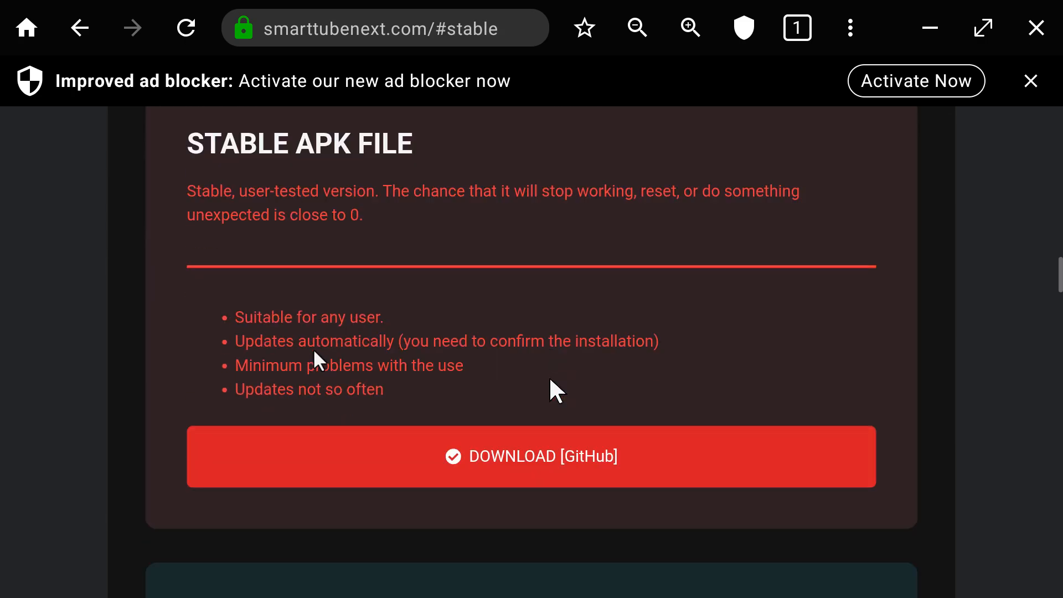
{"action": "left_click", "coordinate": [552, 443]}
{"action": "key", "text": "Down"}
{"action": "key", "text": "Down"}
{"action": "key", "text": "Right"}
{"action": "key", "text": "Return"}
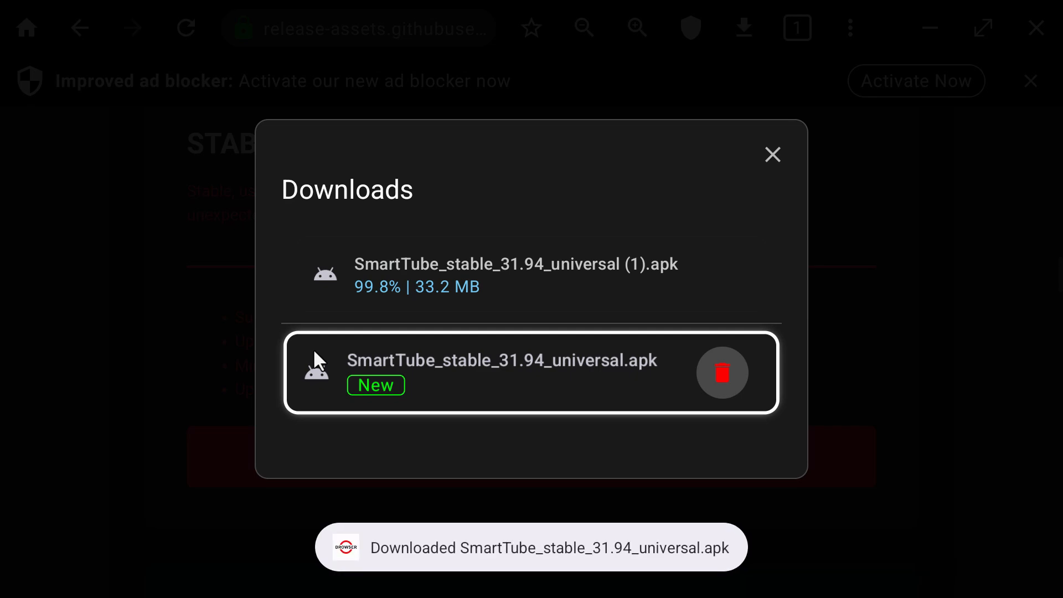
Step: Cancel the Delete dialog so the downloaded SmartTube APK is kept
{"action": "key", "text": "Return"}
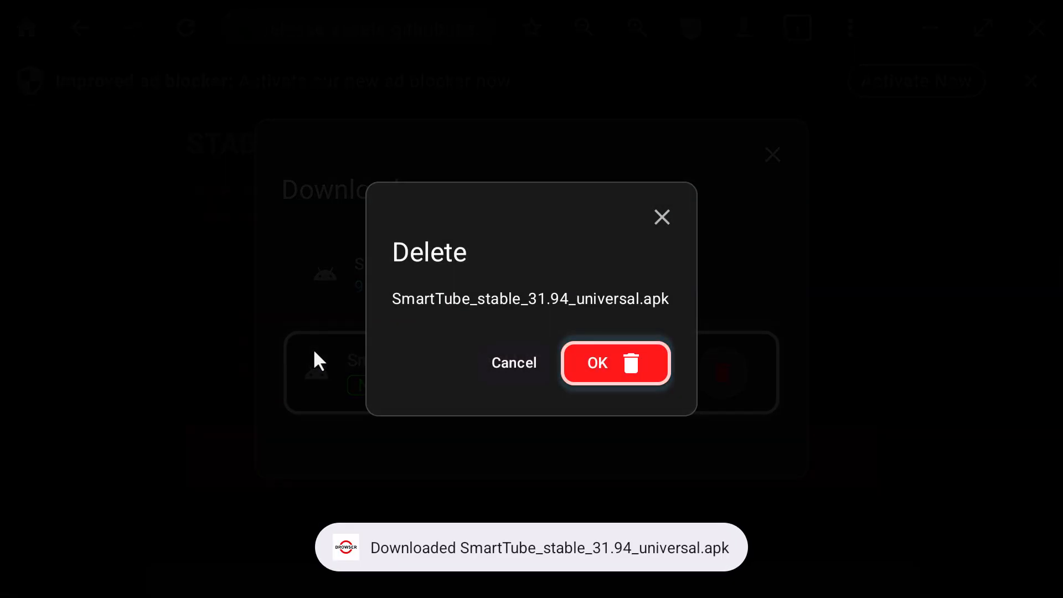
{"action": "key", "text": "Left"}
{"action": "key", "text": "Return"}
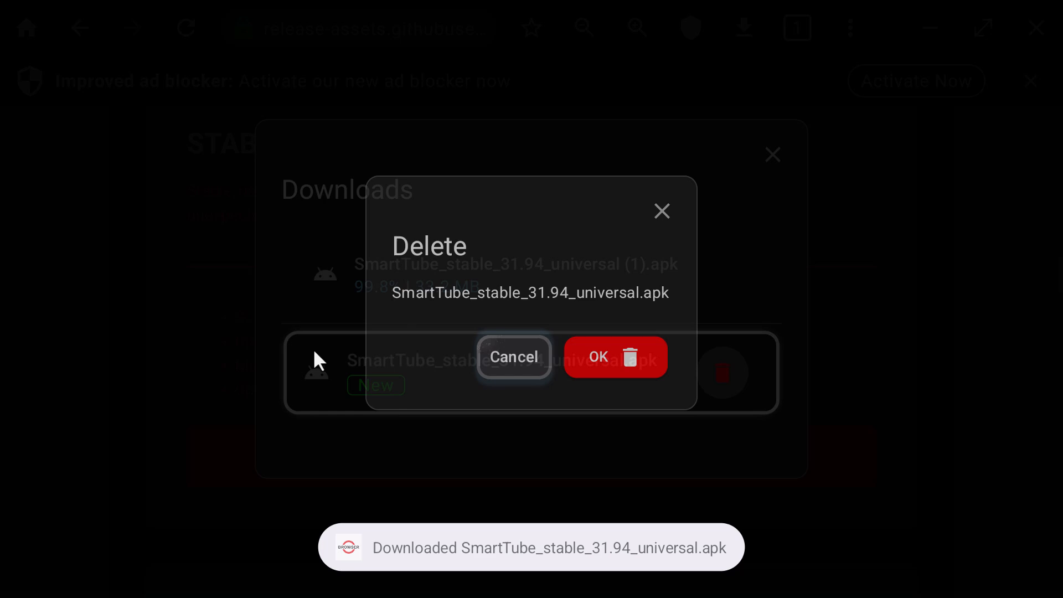
Step: Allow BROWSER to install unknown apps, then reopen the SmartTube APK to reach its install prompt
{"action": "key", "text": "Down"}
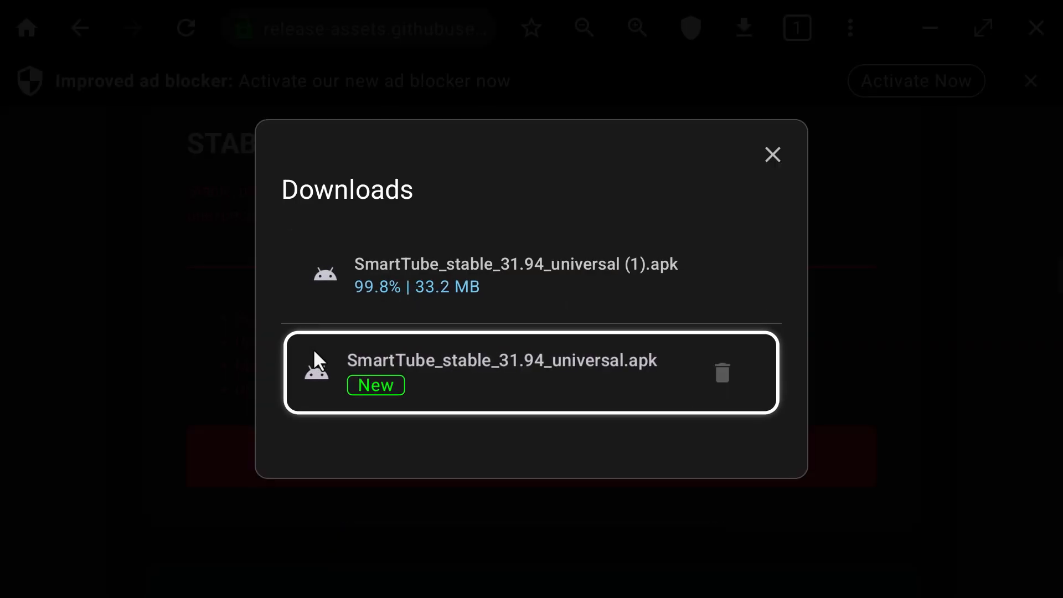
{"action": "key", "text": "Return"}
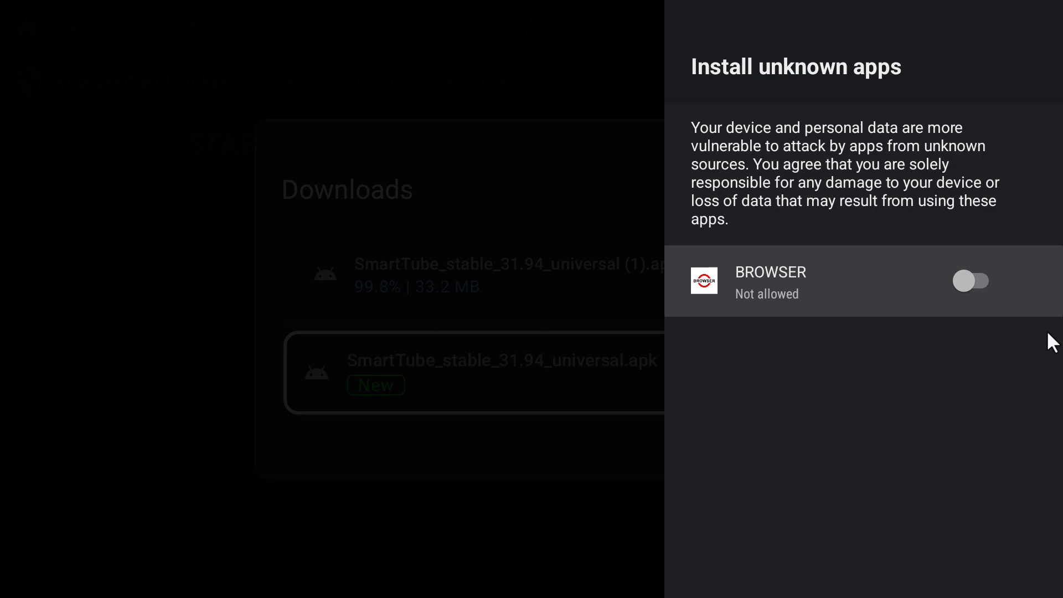
{"action": "key", "text": "Return"}
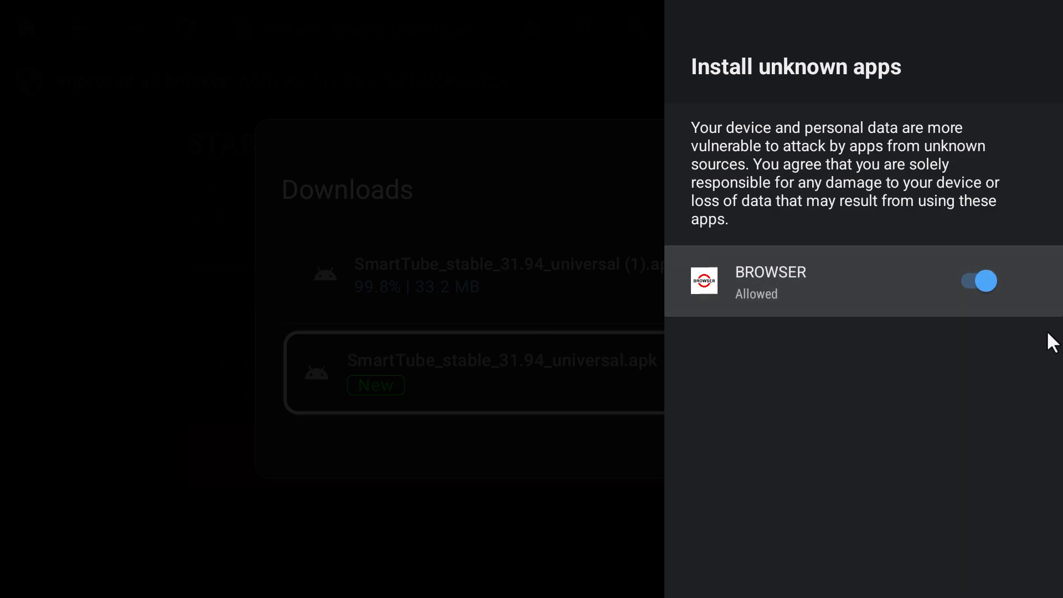
{"action": "key", "text": "Escape"}
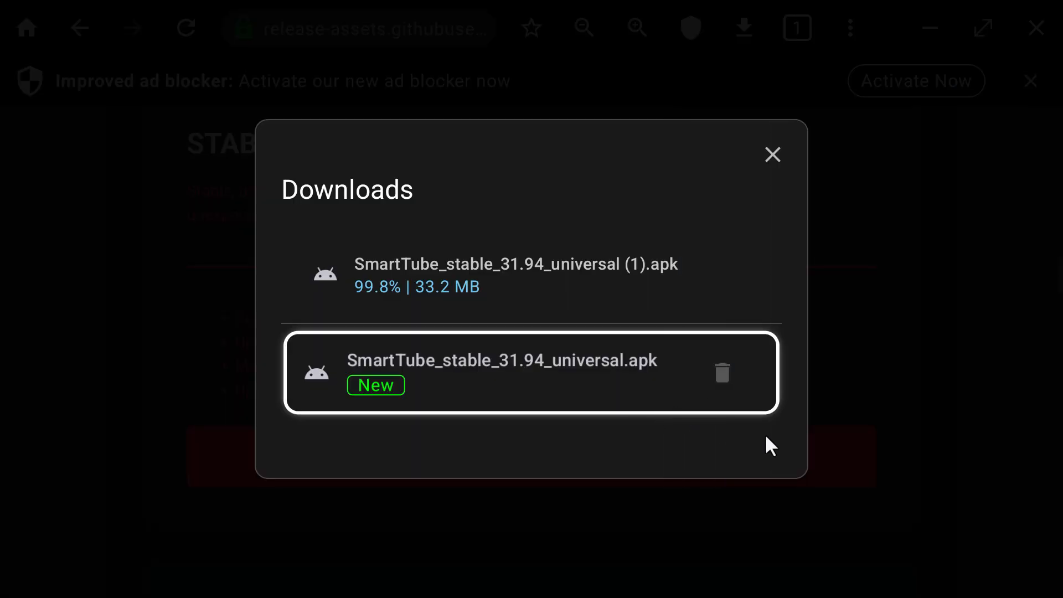
{"action": "key", "text": "Return"}
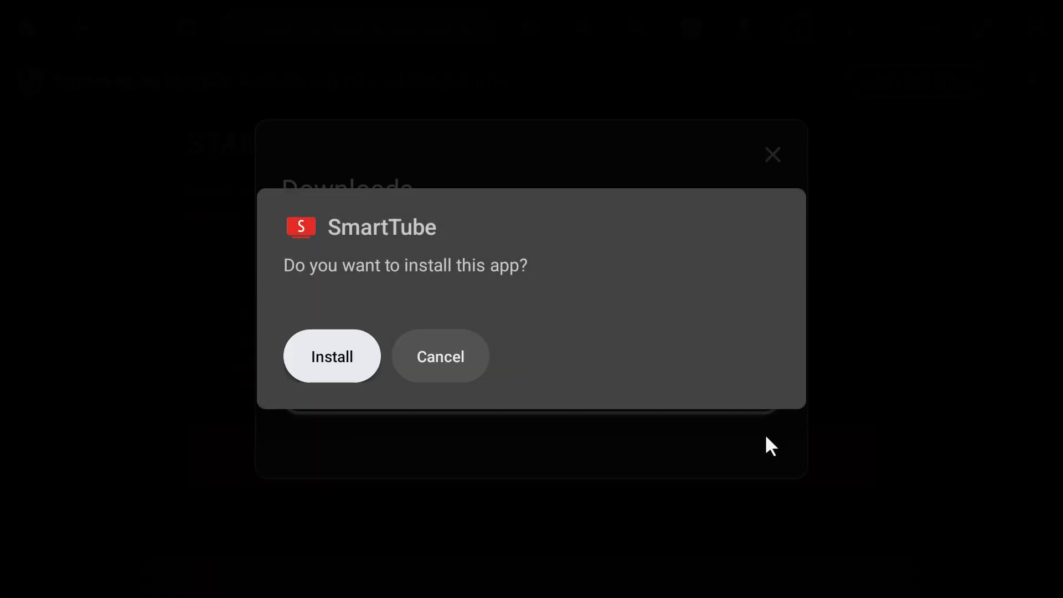
Step: Install SmartTube, launch it once, then return to the Android TV home screen
{"action": "key", "text": "Return"}
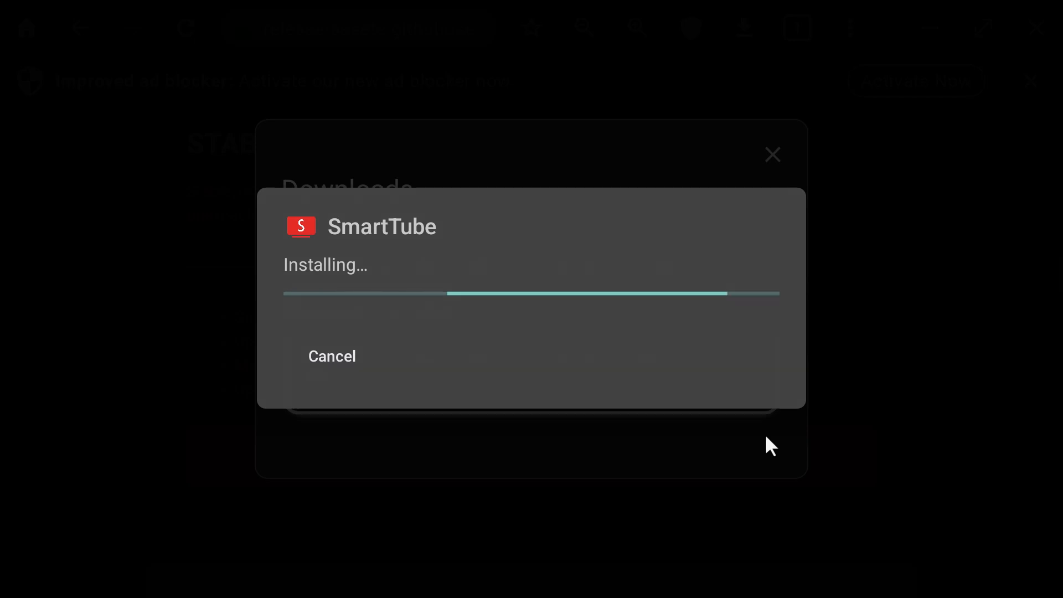
{"action": "key", "text": "Return"}
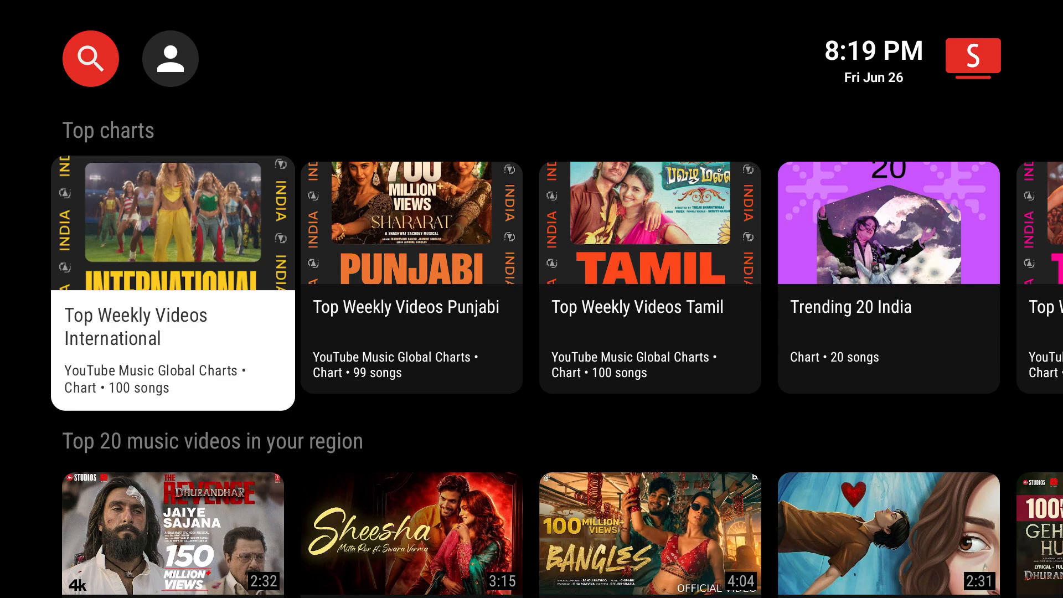
{"action": "key", "text": "Home"}
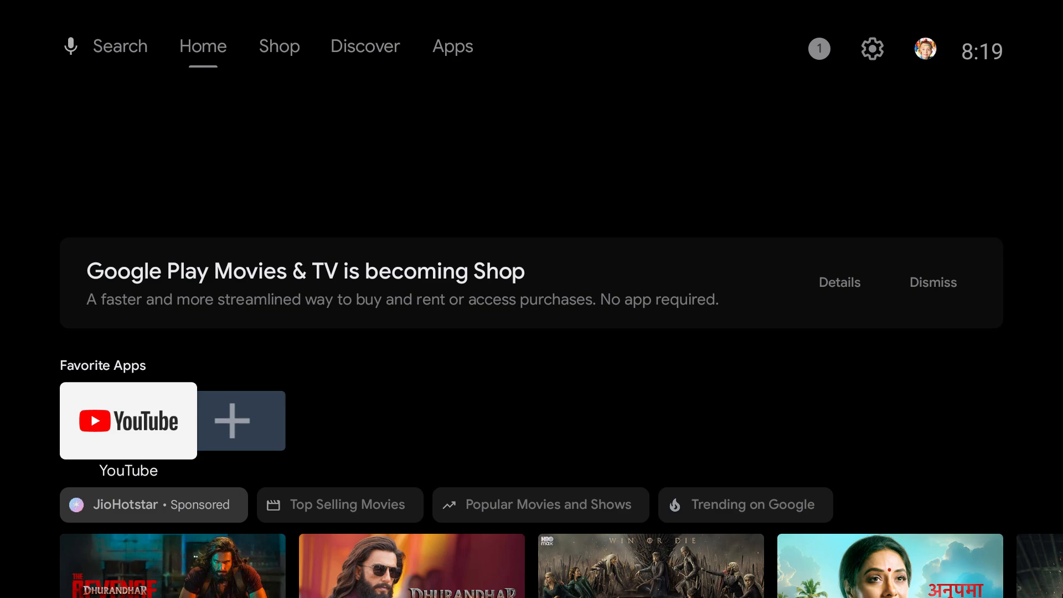
Step: Add SmartTube to the Favorite Apps row via the + tile, next to YouTube
{"action": "key", "text": "Right"}
{"action": "key", "text": "Up"}
{"action": "key", "text": "Down"}
{"action": "key", "text": "Left"}
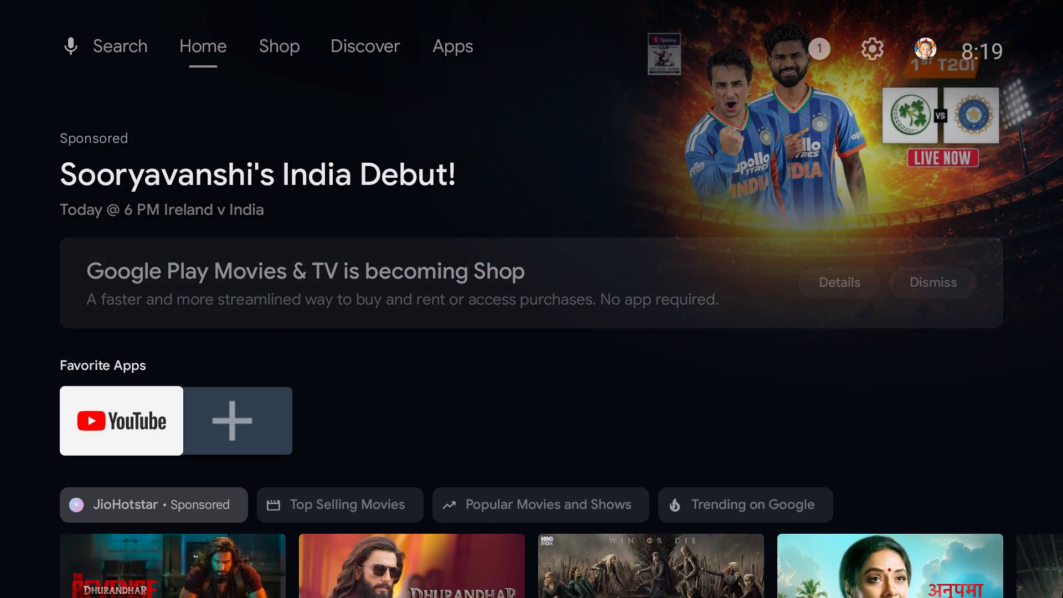
{"action": "key", "text": "Right"}
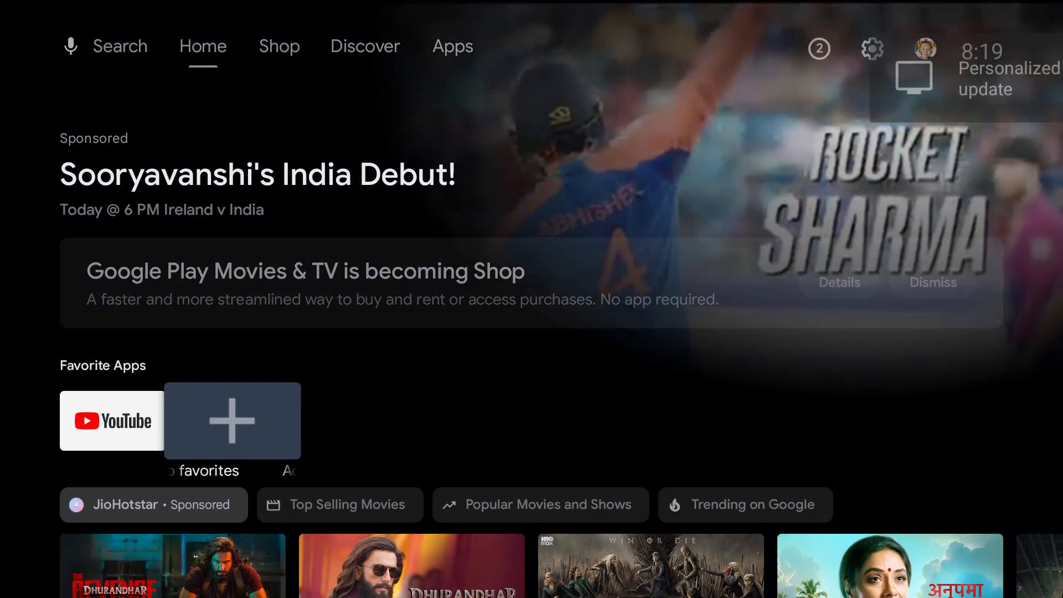
{"action": "key", "text": "Left"}
{"action": "key", "text": "Right"}
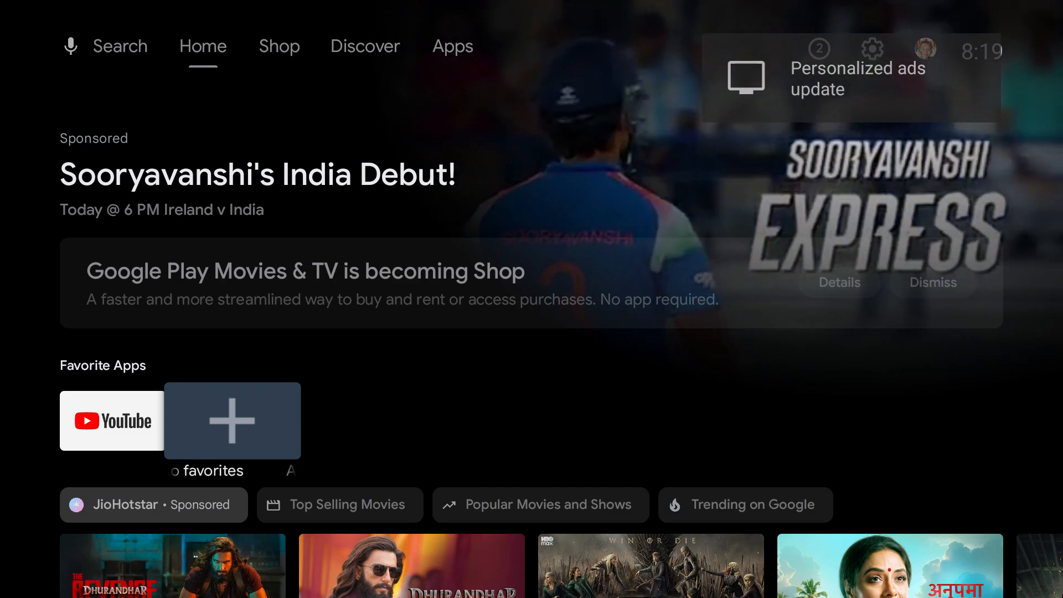
{"action": "key", "text": "Return"}
{"action": "key", "text": "Down"}
{"action": "key", "text": "Down"}
{"action": "key", "text": "Down"}
{"action": "key", "text": "Down"}
{"action": "key", "text": "Down"}
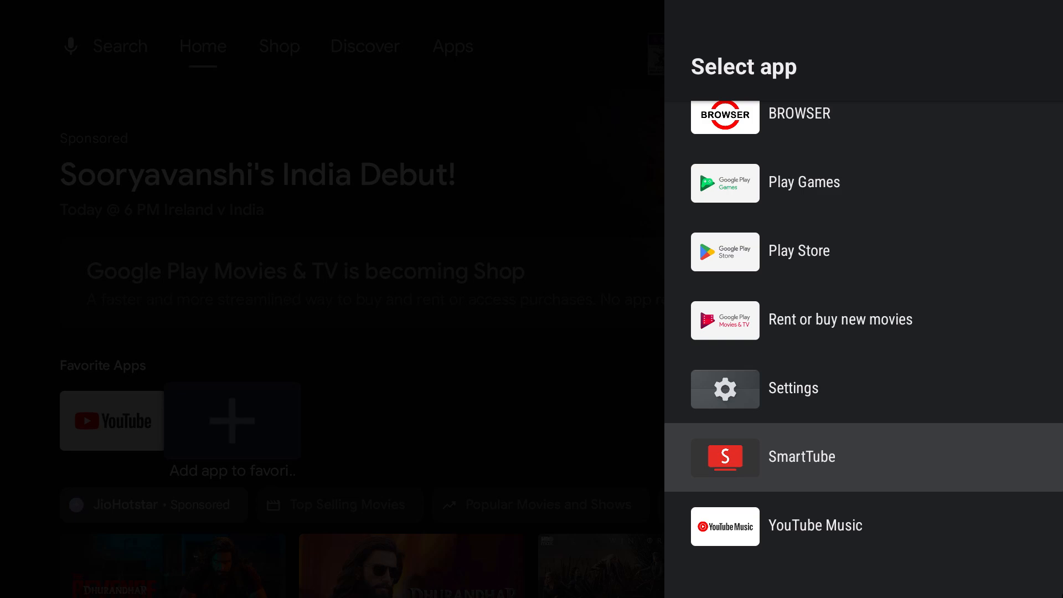
{"action": "key", "text": "Return"}
Step: Launch SmartTube from its new Favorite Apps tile
{"action": "key", "text": "Left"}
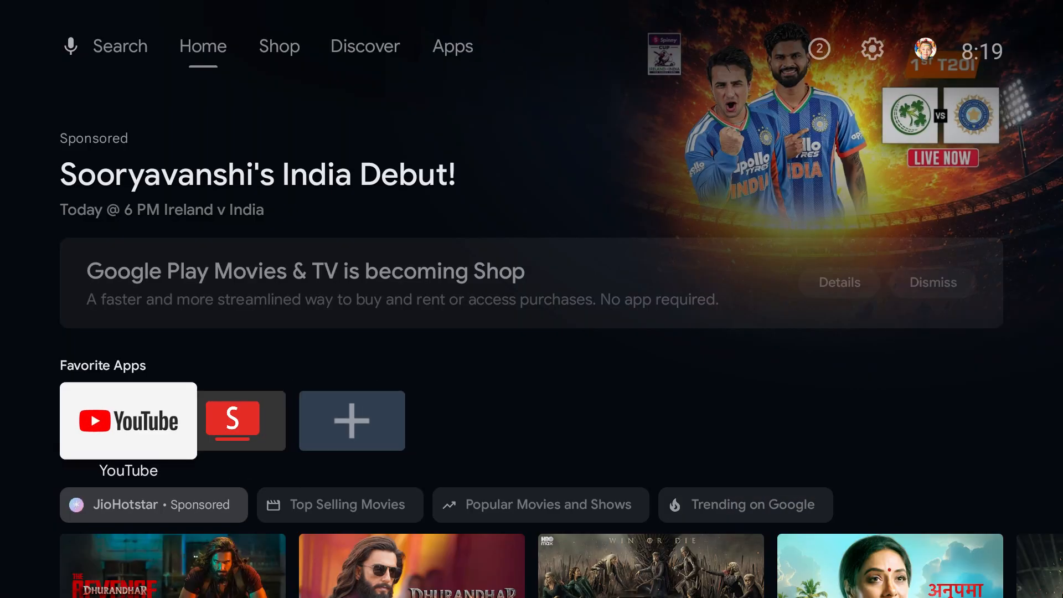
{"action": "key", "text": "Right"}
{"action": "key", "text": "Left"}
{"action": "key", "text": "Right"}
{"action": "key", "text": "Left"}
{"action": "key", "text": "Right"}
{"action": "key", "text": "Return"}
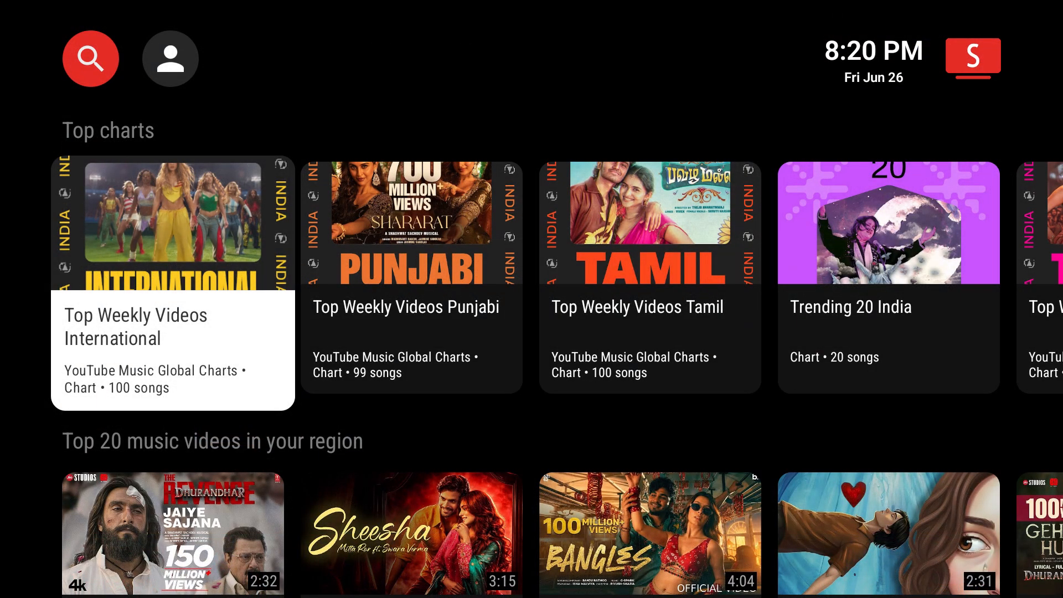
Step: Open the Top Weekly Videos Tamil chart and play Karuppa Kooda Va
{"action": "key", "text": "Down"}
{"action": "key", "text": "Up"}
{"action": "key", "text": "Right"}
{"action": "key", "text": "Right"}
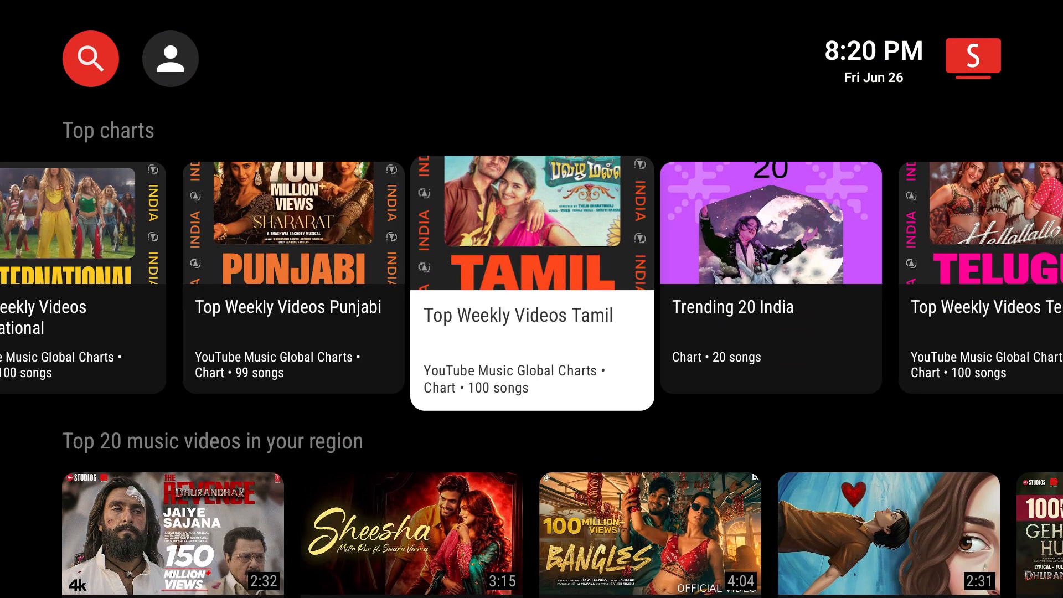
{"action": "key", "text": "Return"}
{"action": "key", "text": "Right"}
{"action": "key", "text": "Right"}
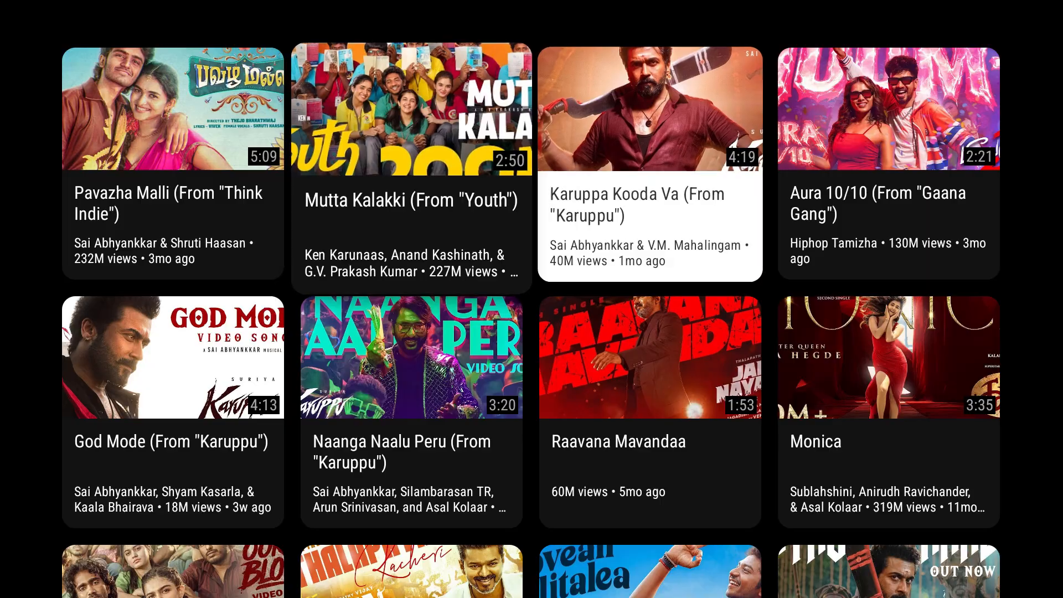
{"action": "key", "text": "Return"}
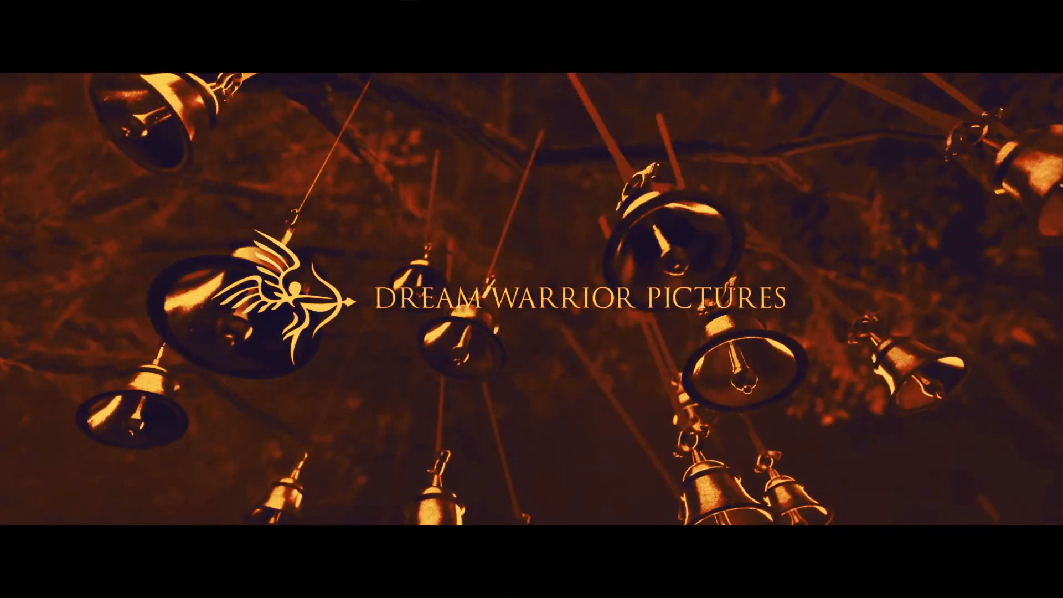
Step: Skip the video ahead 20 seconds, then back out of the player toward SmartTube's home
{"action": "key", "text": "Down"}
{"action": "key", "text": "Right"}
{"action": "key", "text": "Up"}
{"action": "key", "text": "Right"}
{"action": "key", "text": "Right"}
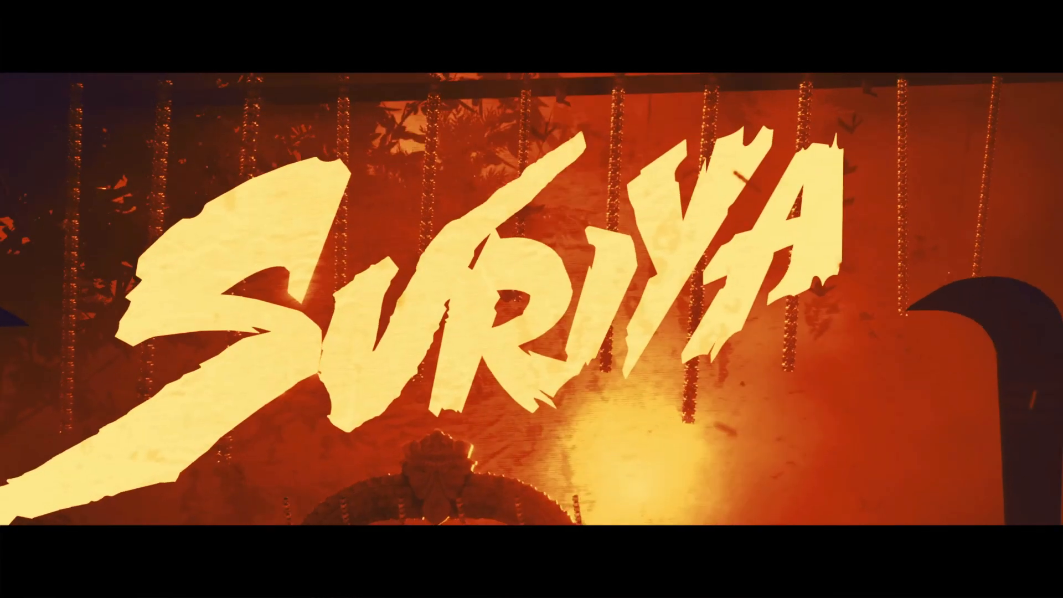
{"action": "key", "text": "Escape"}
{"action": "key", "text": "Escape"}
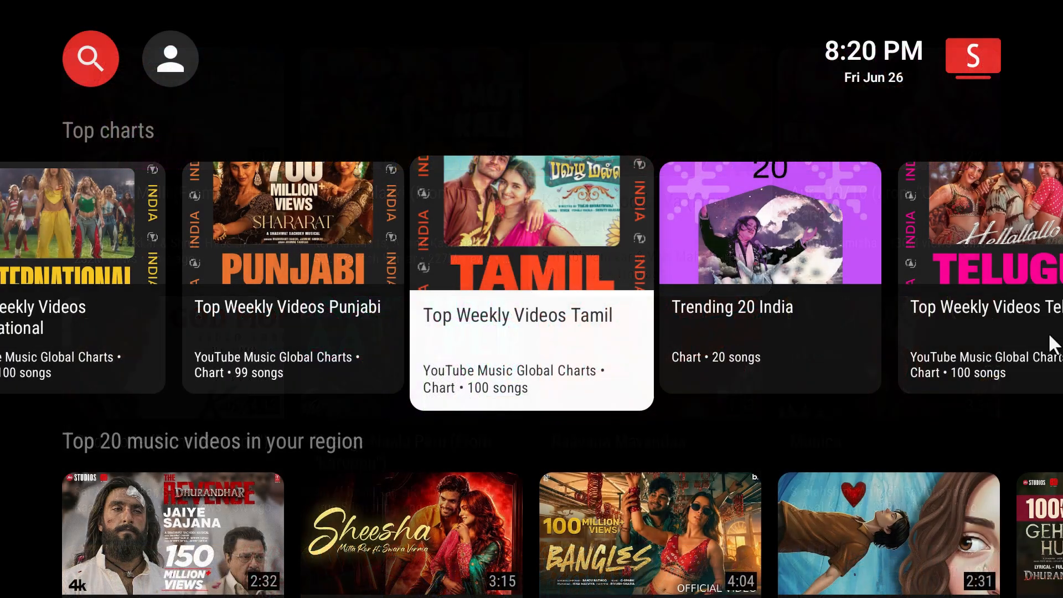
{"action": "key", "text": "Escape"}
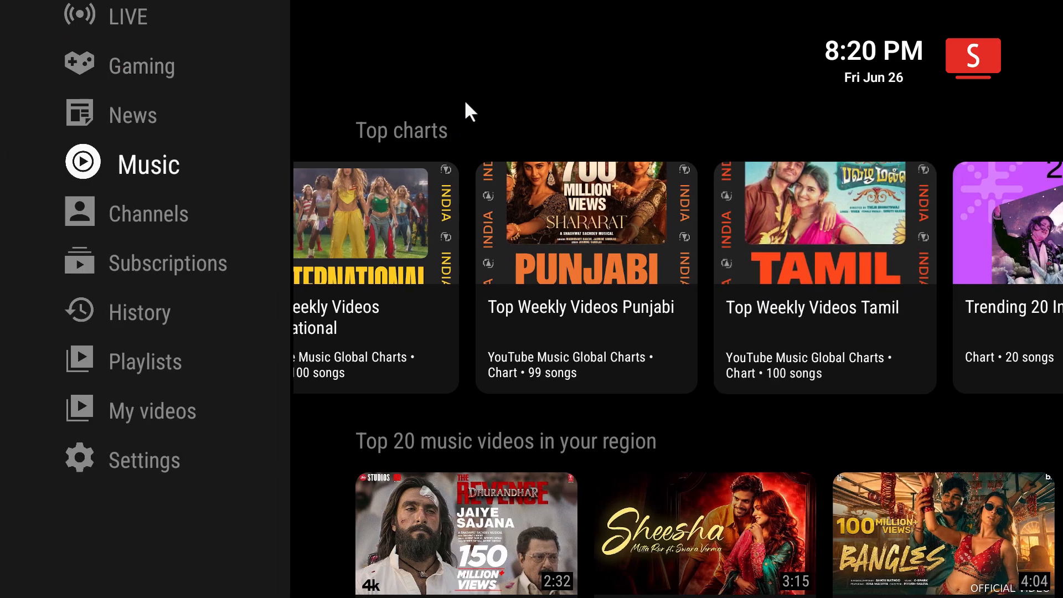
{"action": "key", "text": "Escape"}
{"action": "key", "text": "Escape"}
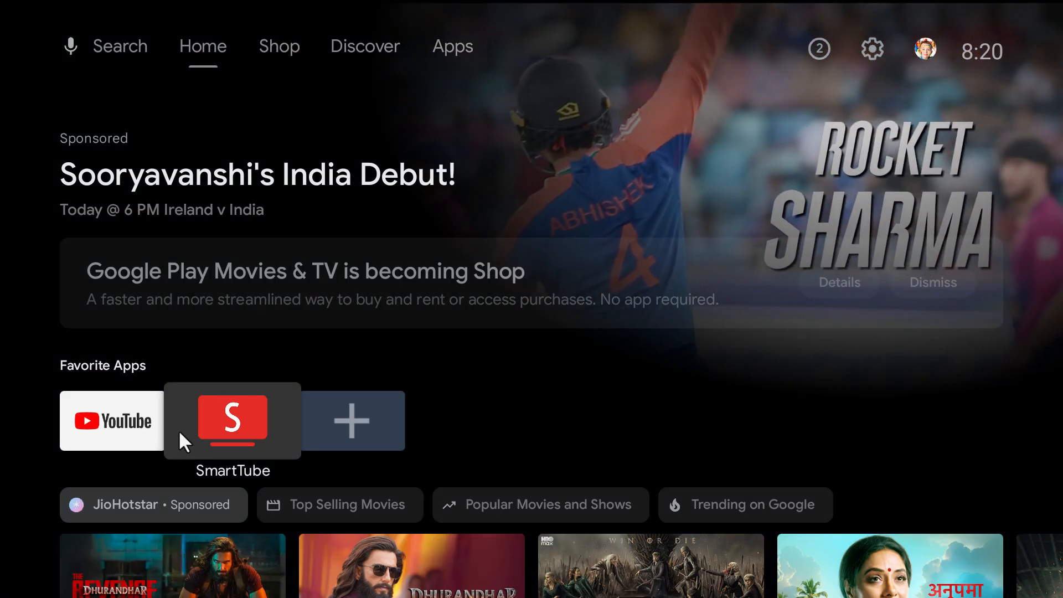
{"action": "key", "text": "Left"}
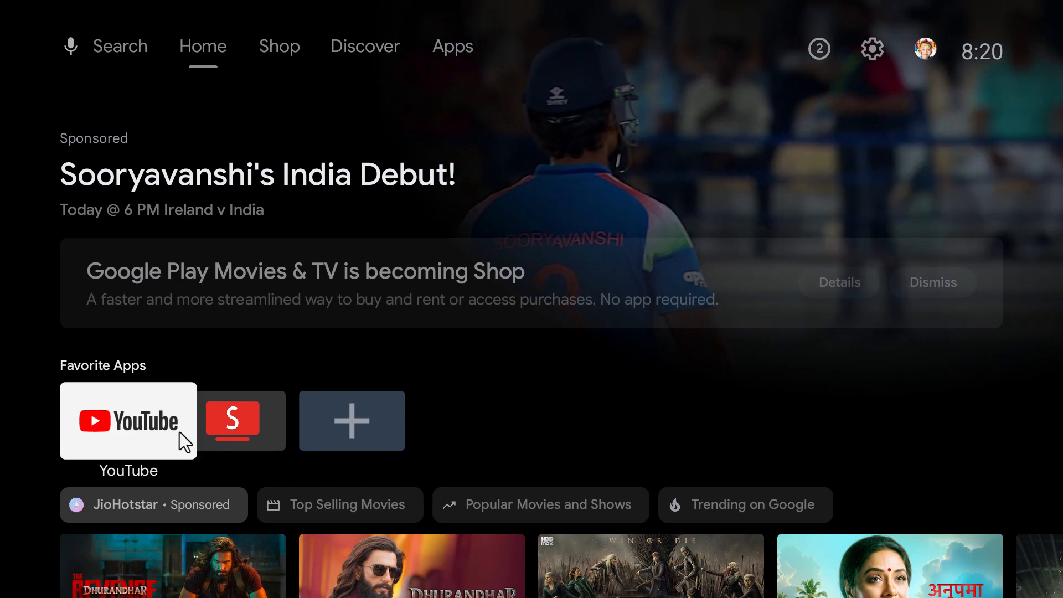
{"action": "left_click", "coordinate": [180, 432]}
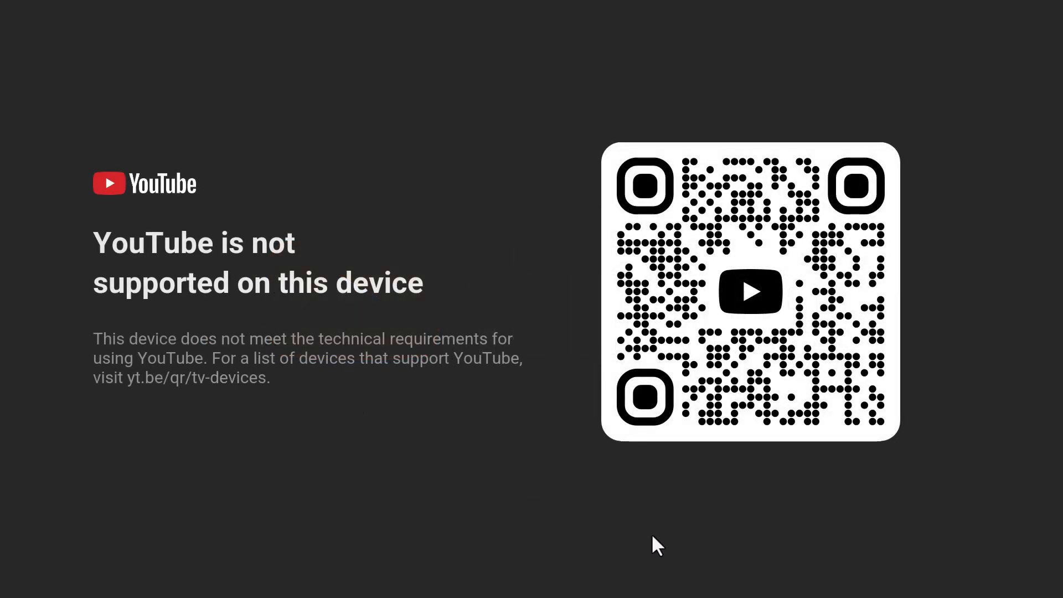
{"action": "key", "text": "Escape"}
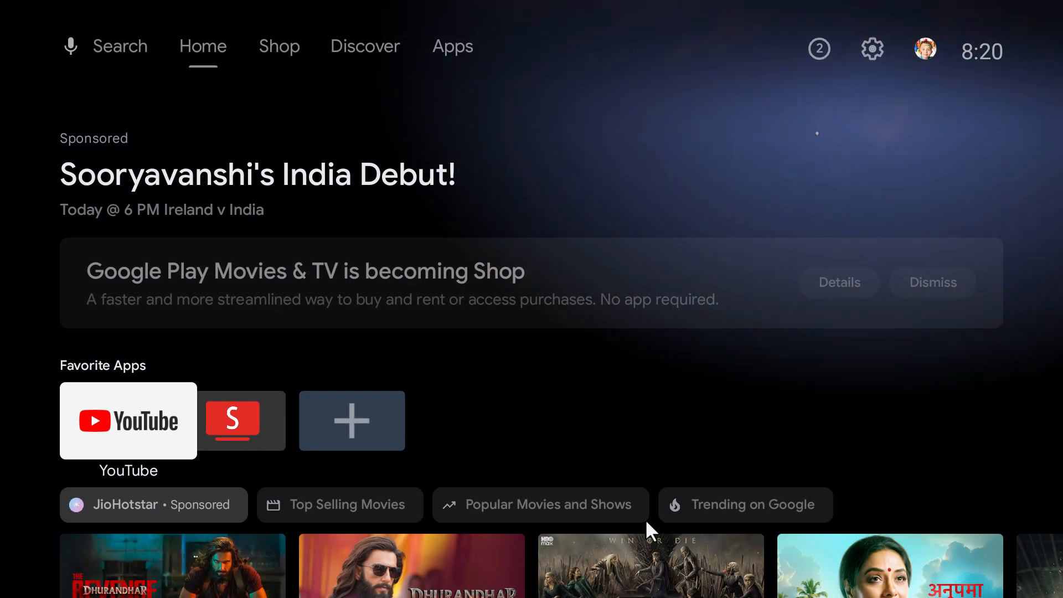
{"action": "key", "text": "Down"}
{"action": "key", "text": "Right"}
{"action": "key", "text": "Down"}
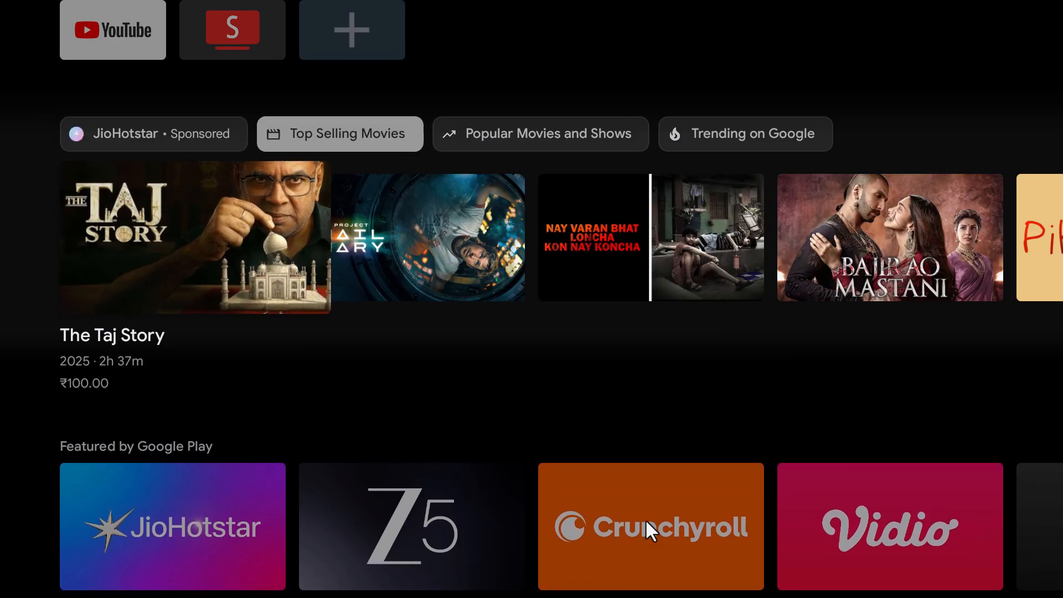
{"action": "key", "text": "Down"}
{"action": "key", "text": "Up"}
{"action": "key", "text": "Down"}
{"action": "key", "text": "Right"}
{"action": "key", "text": "Right"}
{"action": "key", "text": "Right"}
{"action": "key", "text": "Right"}
{"action": "key", "text": "Right"}
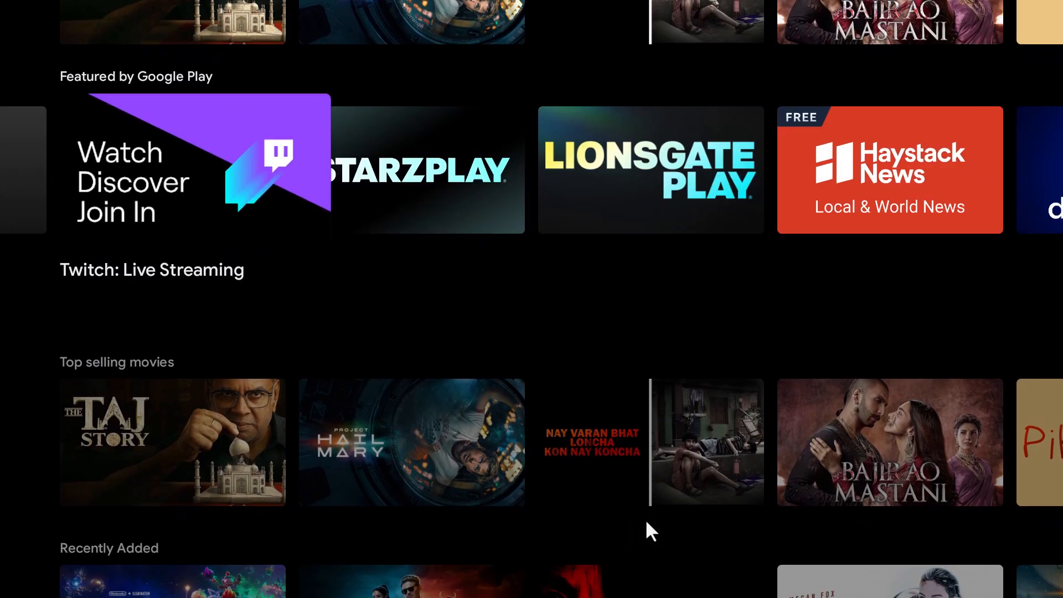
{"action": "key", "text": "Right"}
{"action": "key", "text": "Right"}
{"action": "key", "text": "Down"}
{"action": "key", "text": "Right"}
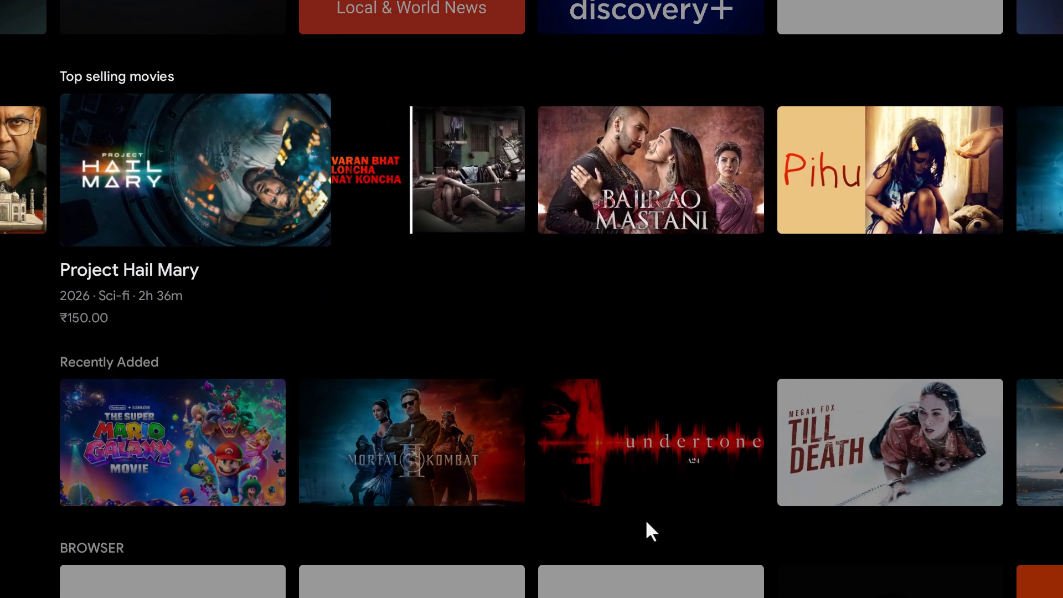
{"action": "key", "text": "Down"}
{"action": "key", "text": "Down"}
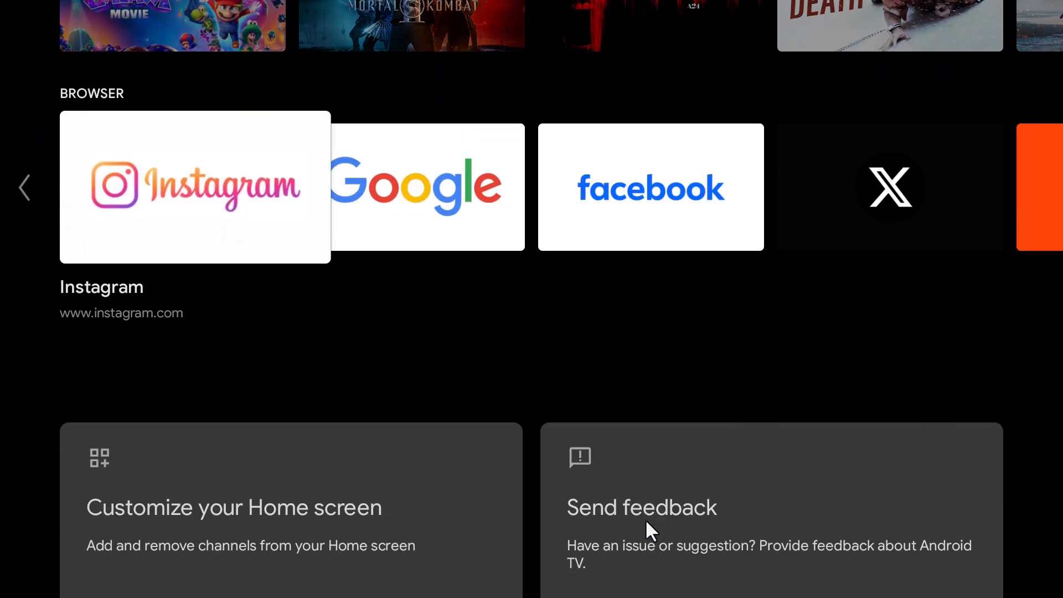
{"action": "key", "text": "Up"}
{"action": "key", "text": "Up"}
{"action": "key", "text": "Up"}
{"action": "key", "text": "Up"}
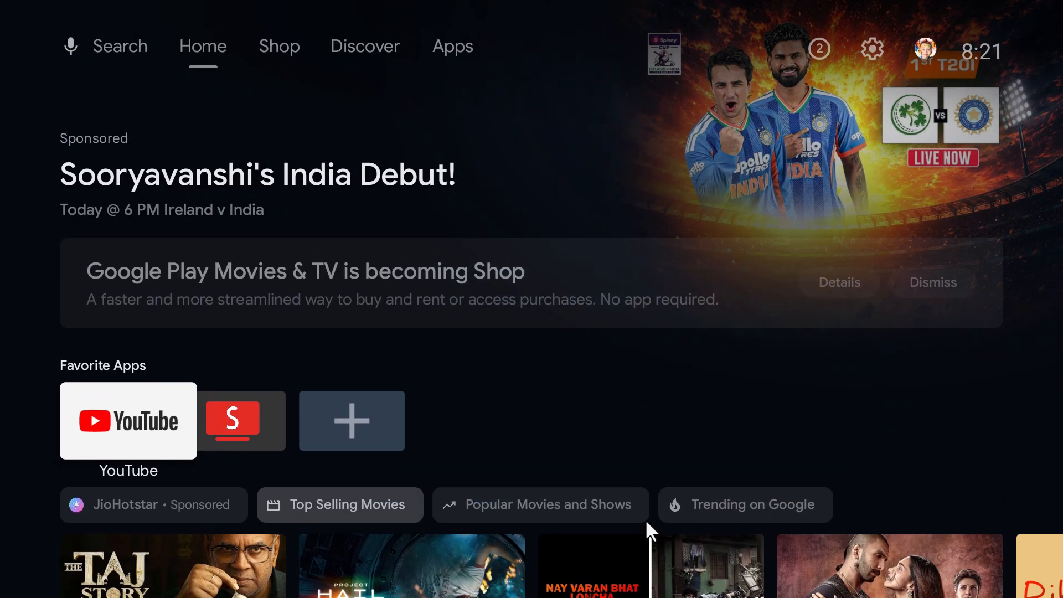
{"action": "key", "text": "Right"}
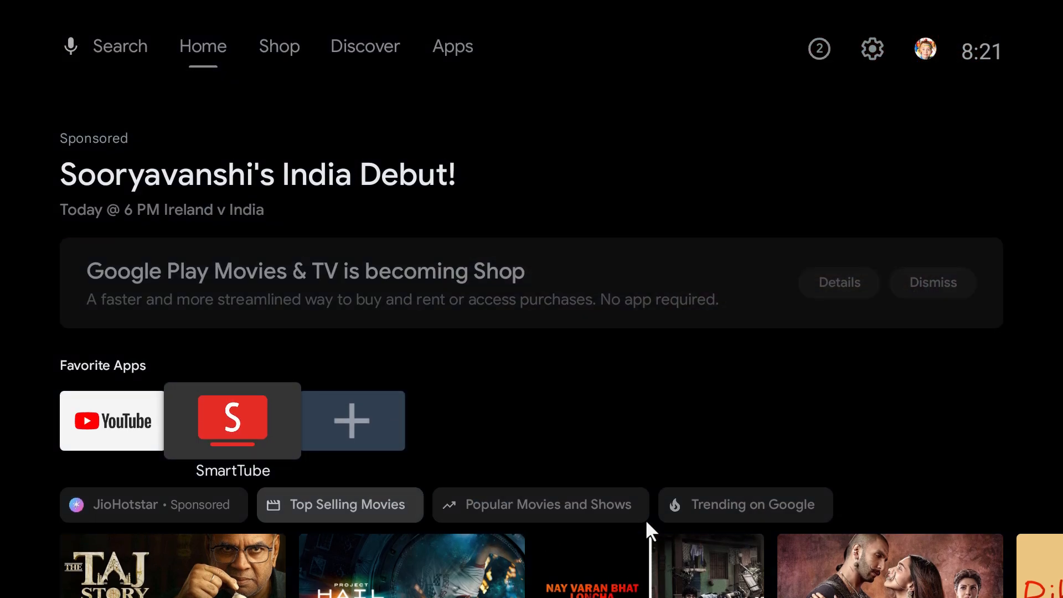